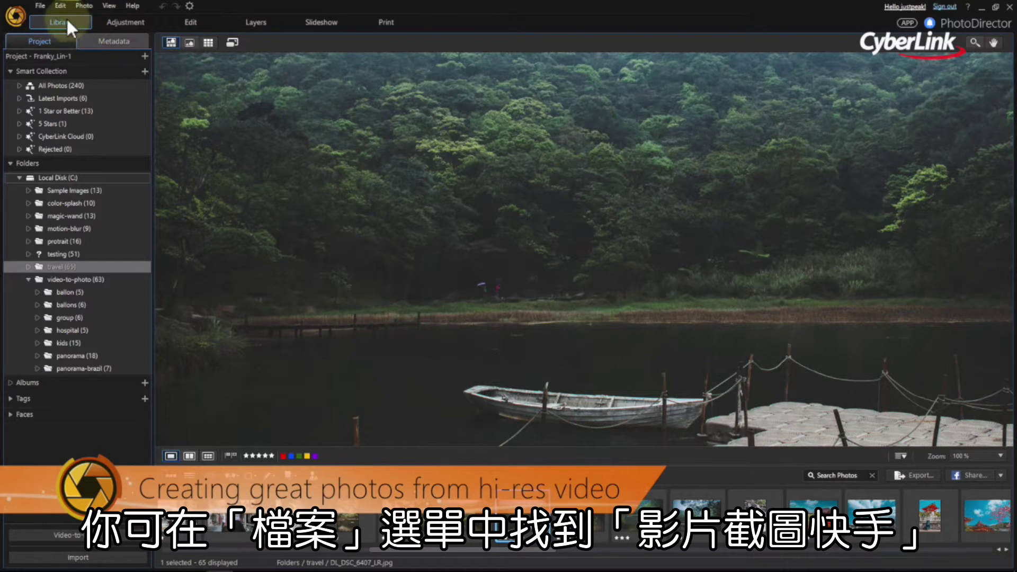
- Open the aerial-view-of-christ-the-redeemer clip in Video-to-Photo to capture its frames as new photos
click(47, 7)
mouse_move(75, 28)
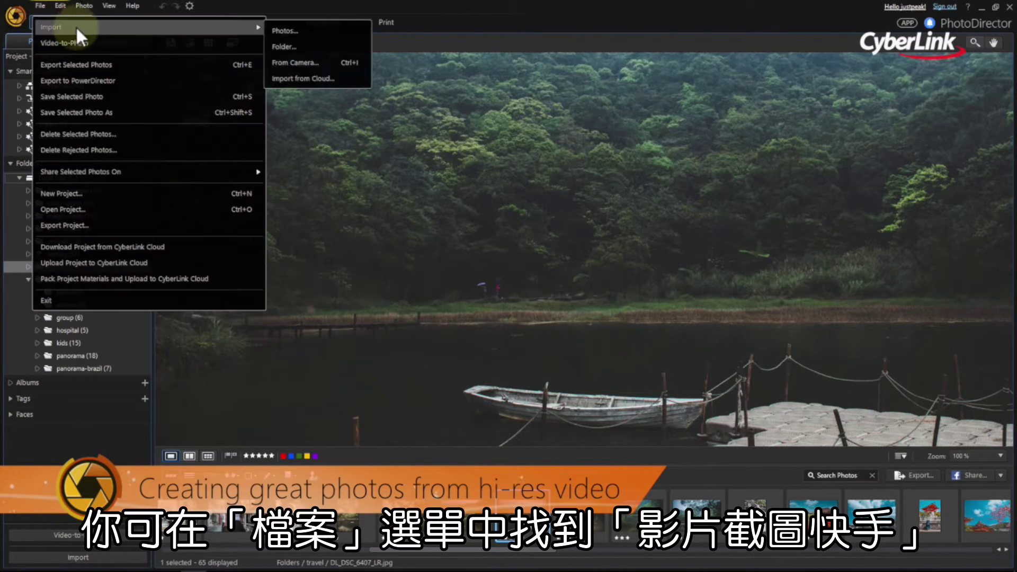
click(104, 40)
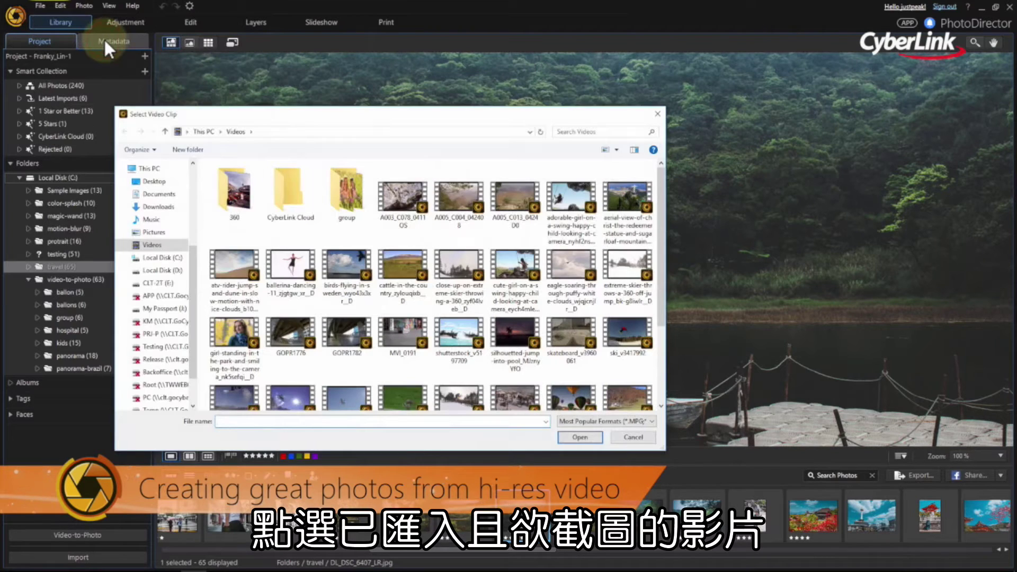
click(620, 217)
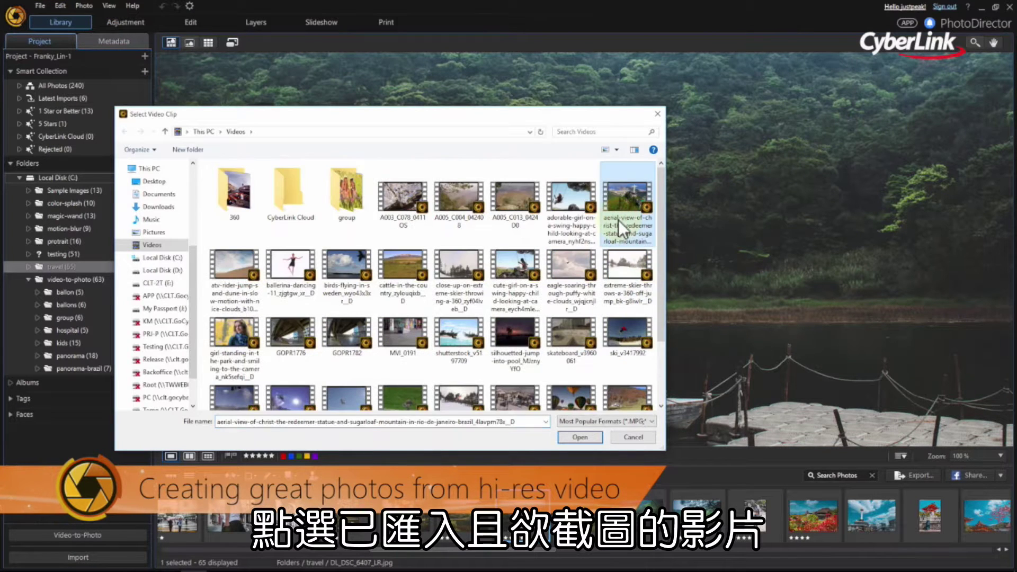
click(592, 435)
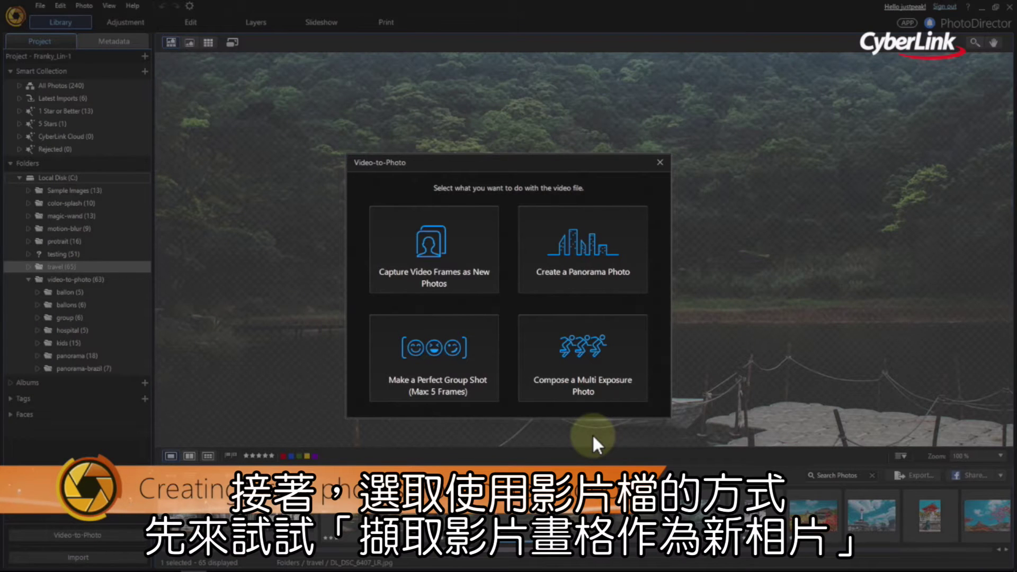
click(494, 282)
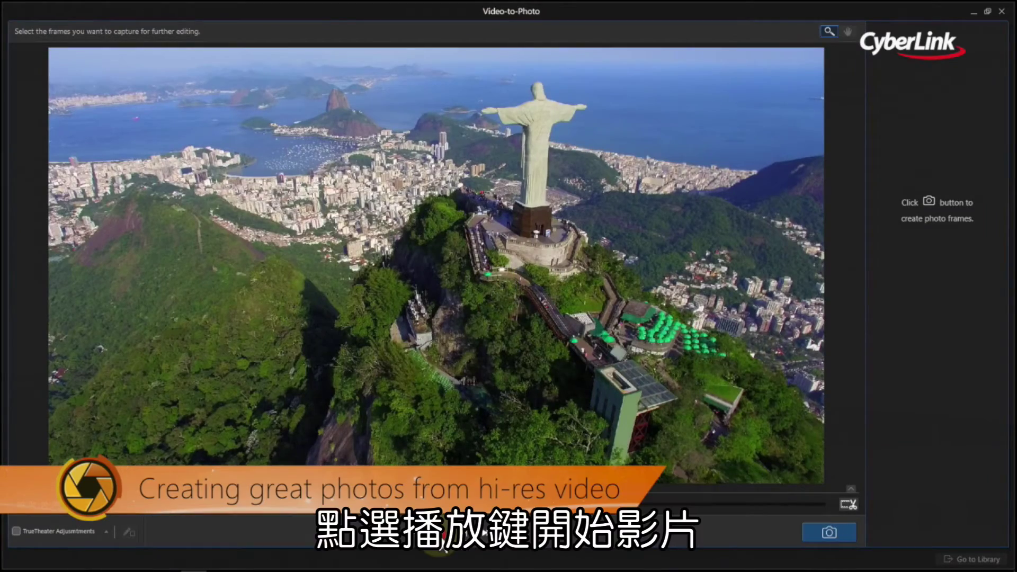
- Play the clip until the statue stands large in view, fine-tune the position frame by frame, and capture that frame
click(439, 536)
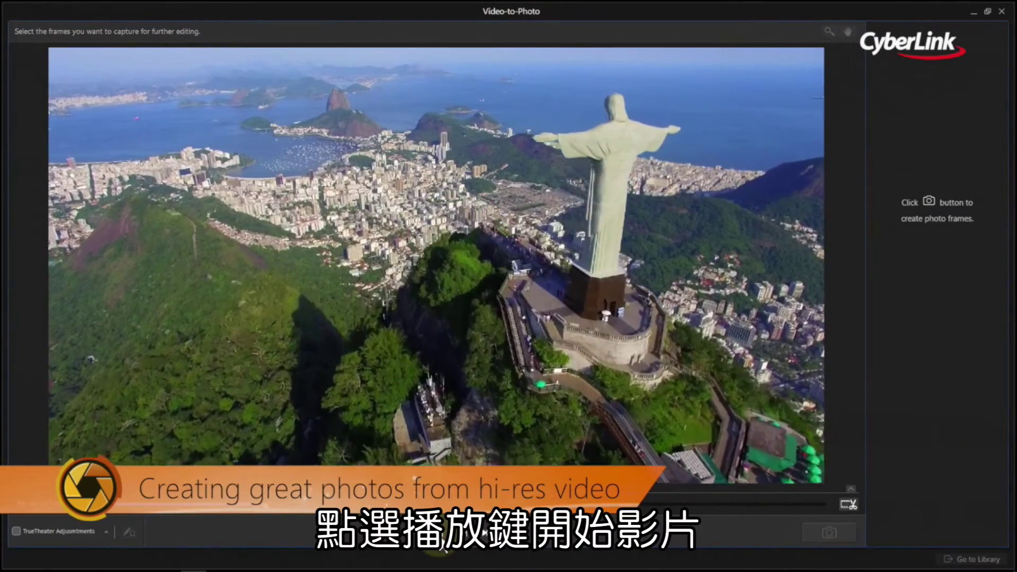
click(466, 538)
click(468, 546)
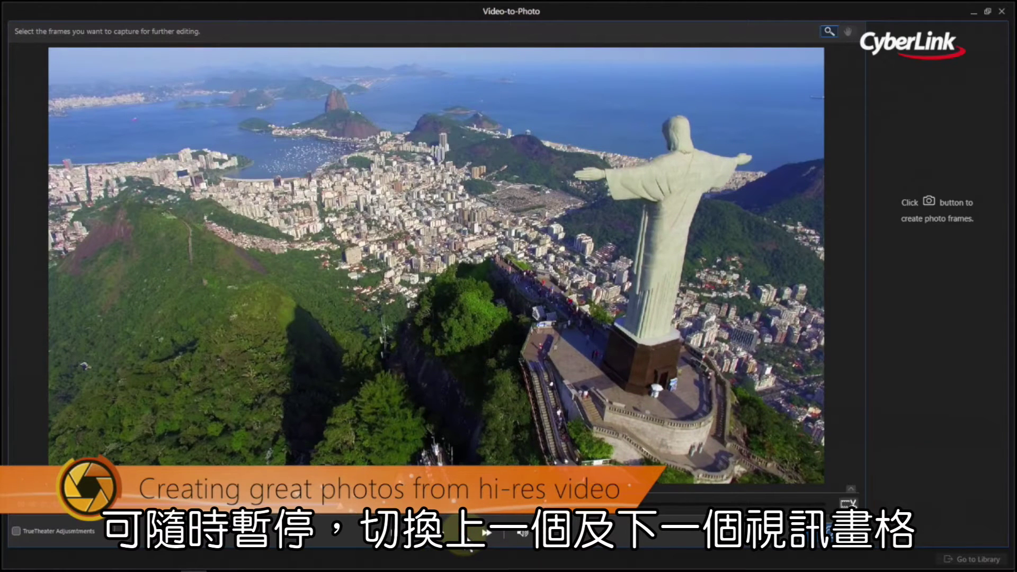
click(469, 547)
click(467, 541)
click(421, 541)
click(421, 541)
click(419, 547)
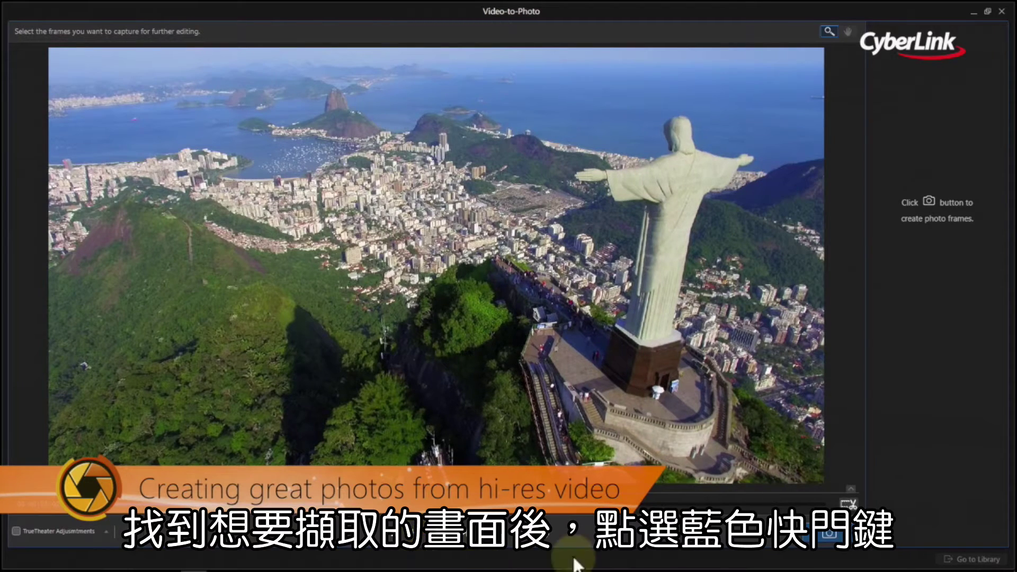
click(829, 535)
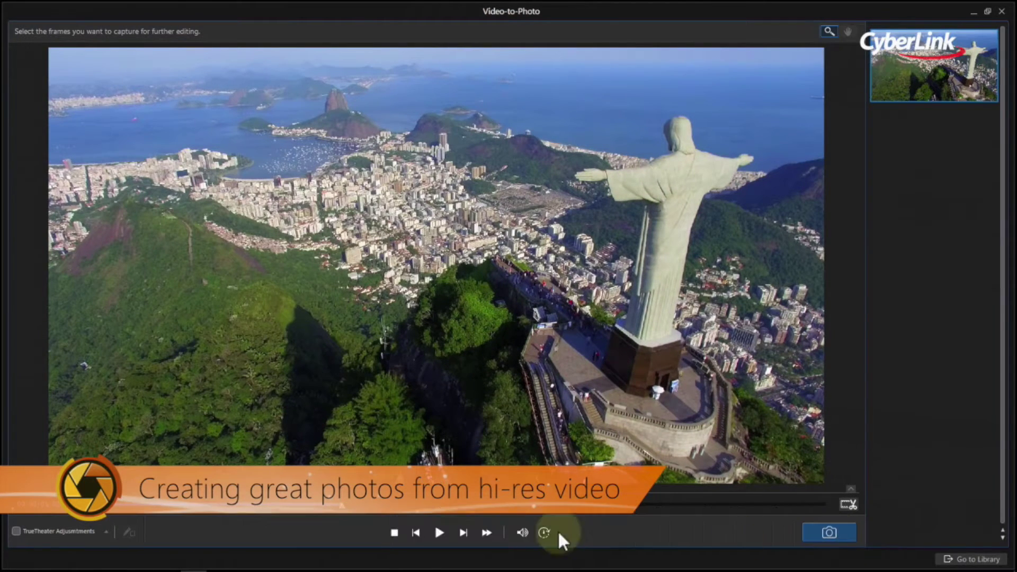
- Capture a second frame of the statue and import both captures into the brazil subfolder of video-to-photo
click(437, 534)
key(space)
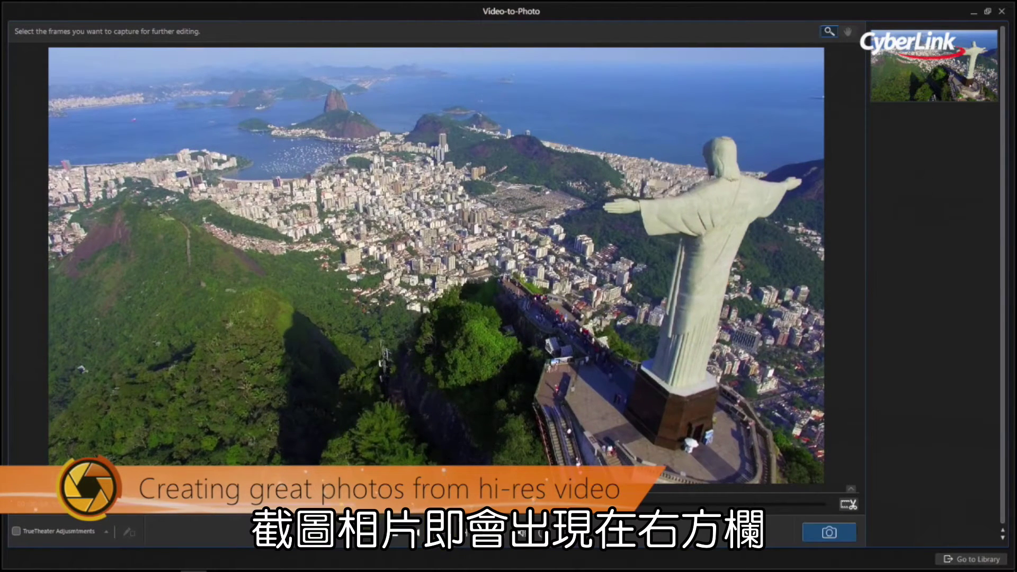
click(829, 533)
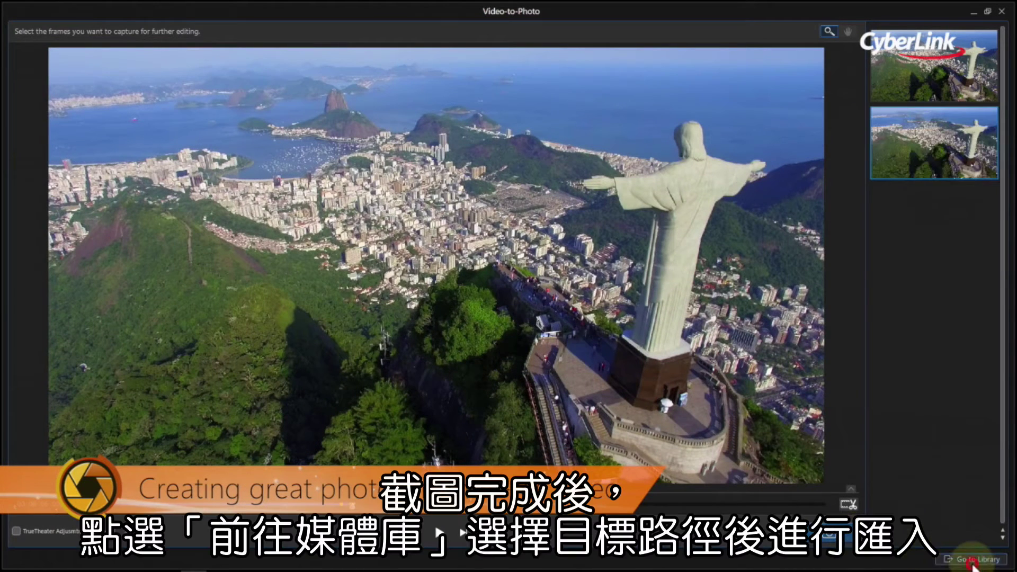
click(972, 563)
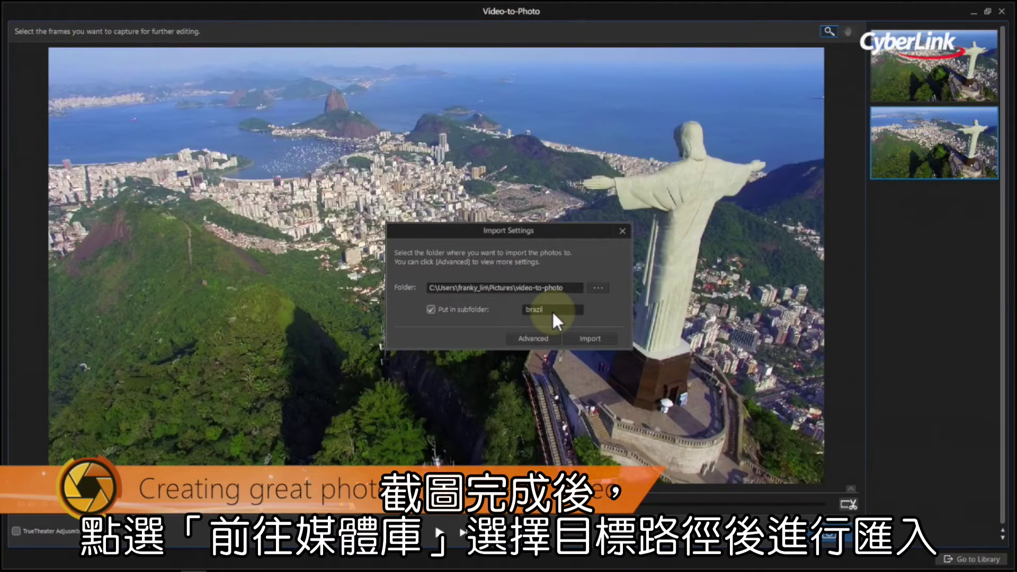
click(608, 334)
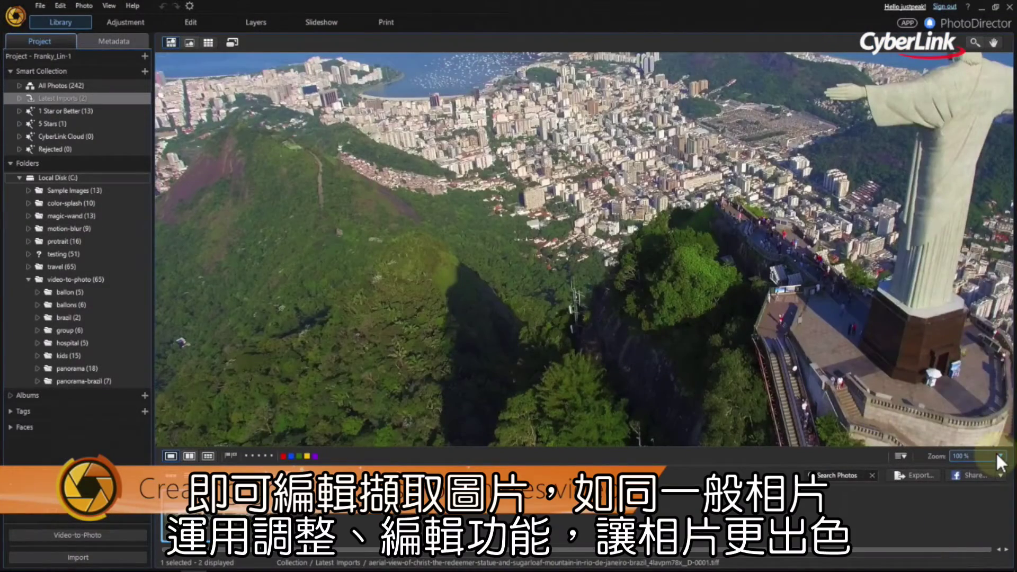
- Apply the automatic tone correction to the captured statue photo and raise its contrast slightly
click(999, 454)
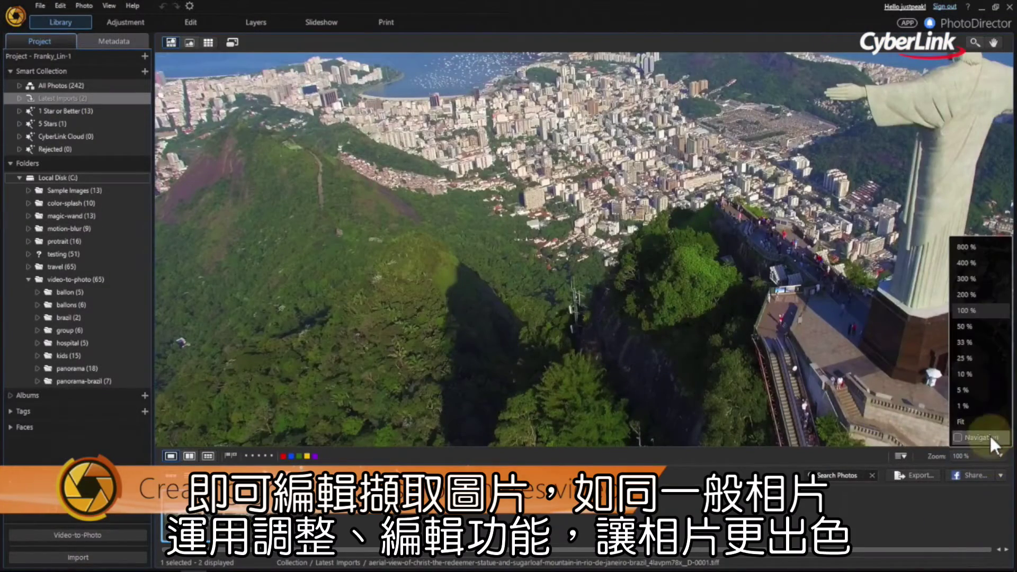
click(987, 422)
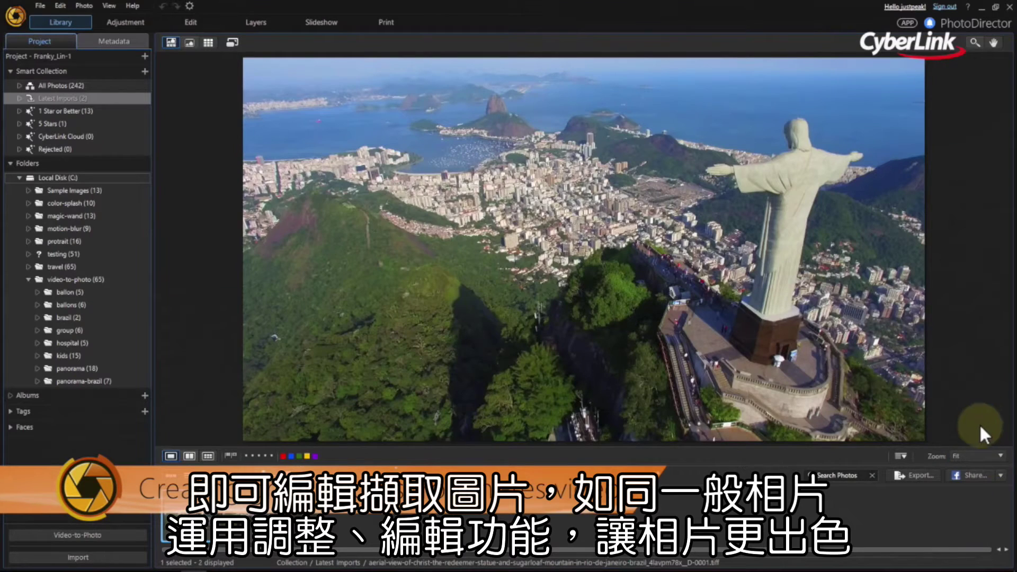
click(149, 24)
click(71, 41)
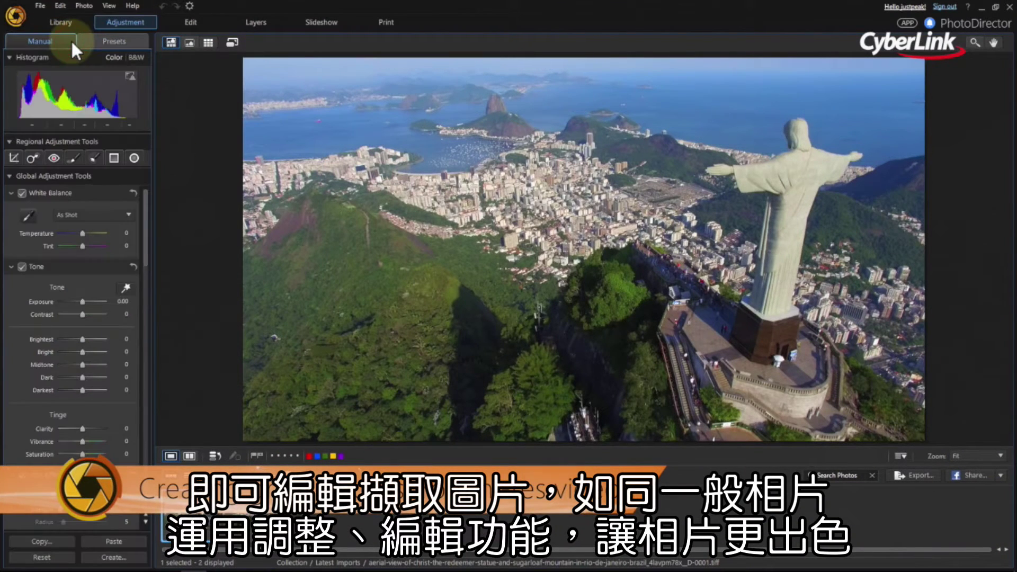
click(130, 289)
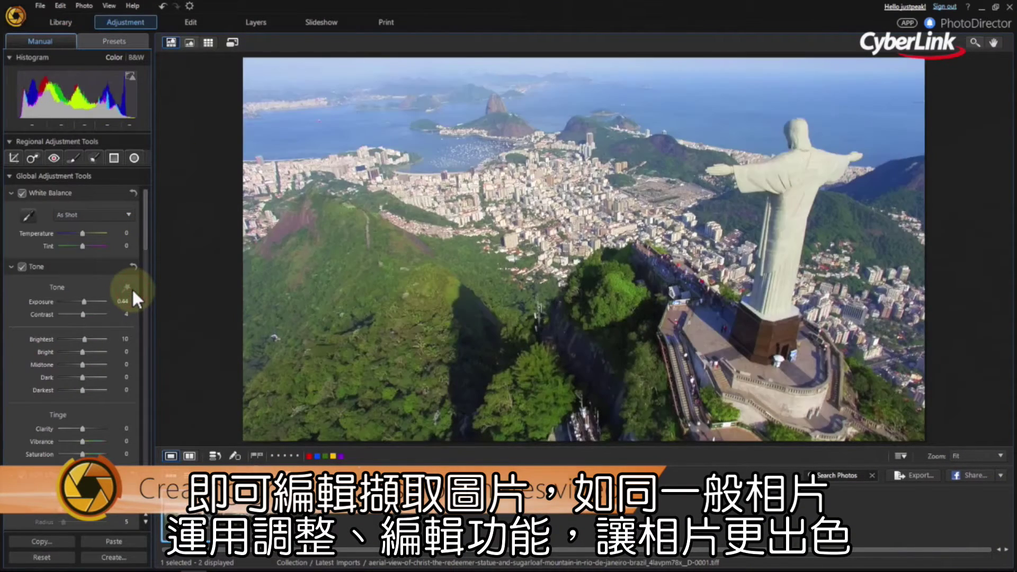
drag(81, 314, 89, 315)
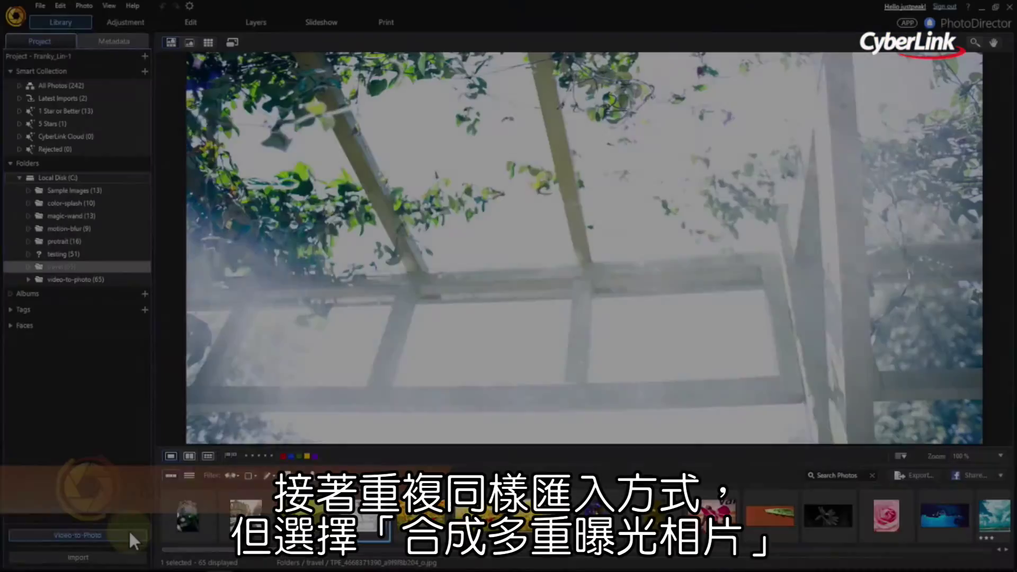
- Open the skateboard_v3960061 clip in Video-to-Photo to compose a multi exposure photo
click(128, 530)
click(573, 339)
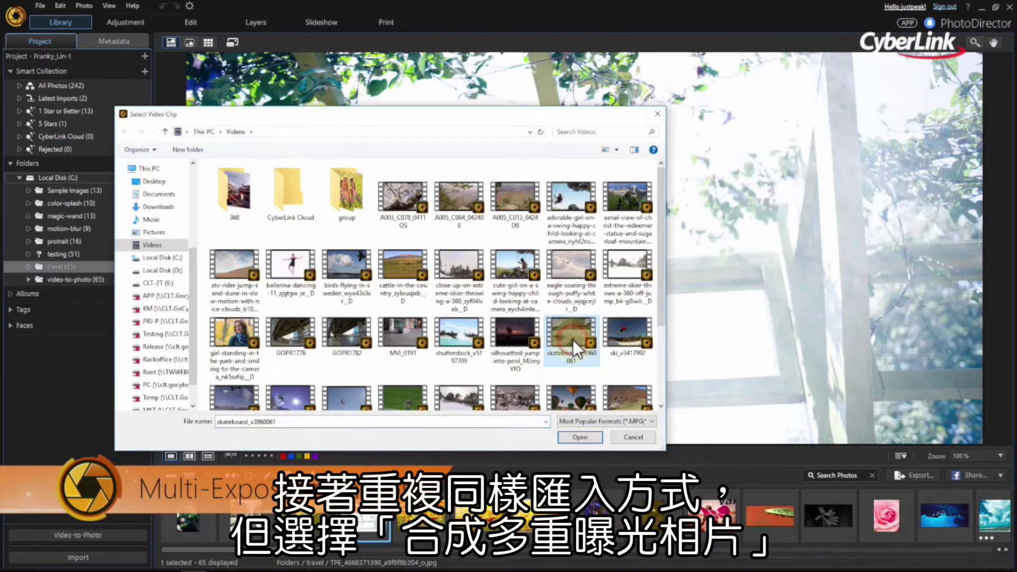
click(595, 439)
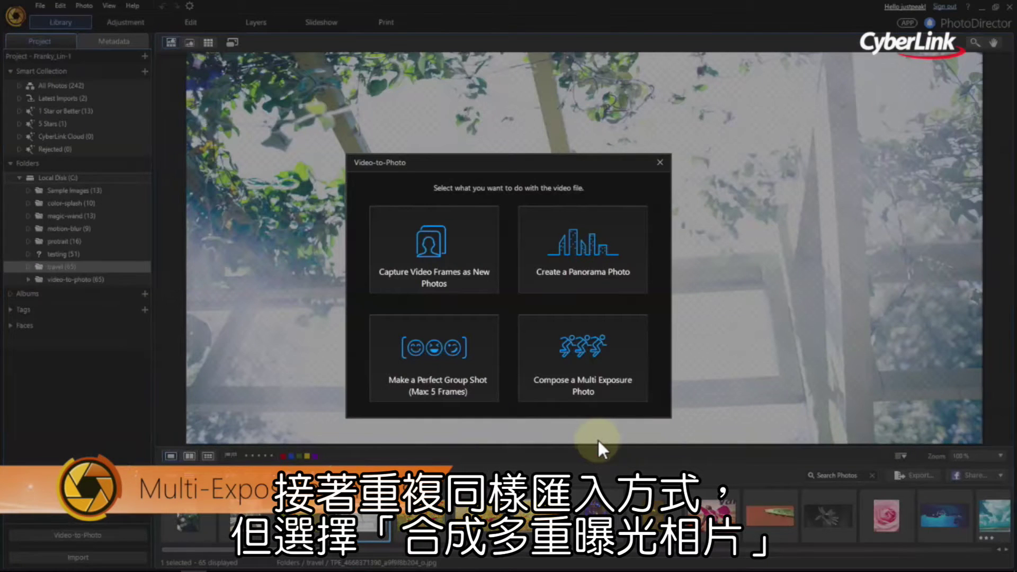
click(621, 392)
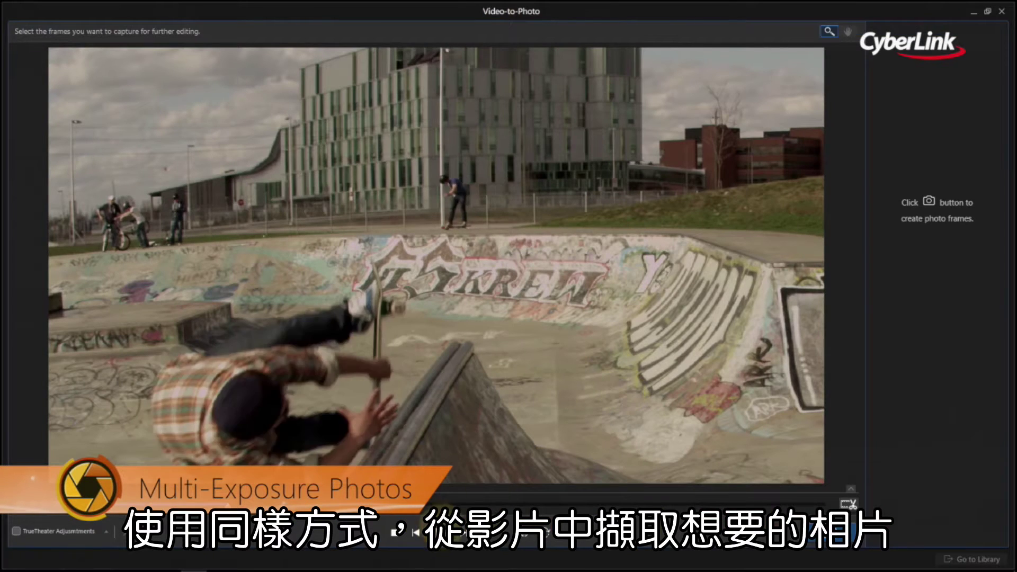
- Capture eight frames at successive moments of the skateboarder's jump over the ramp
click(833, 533)
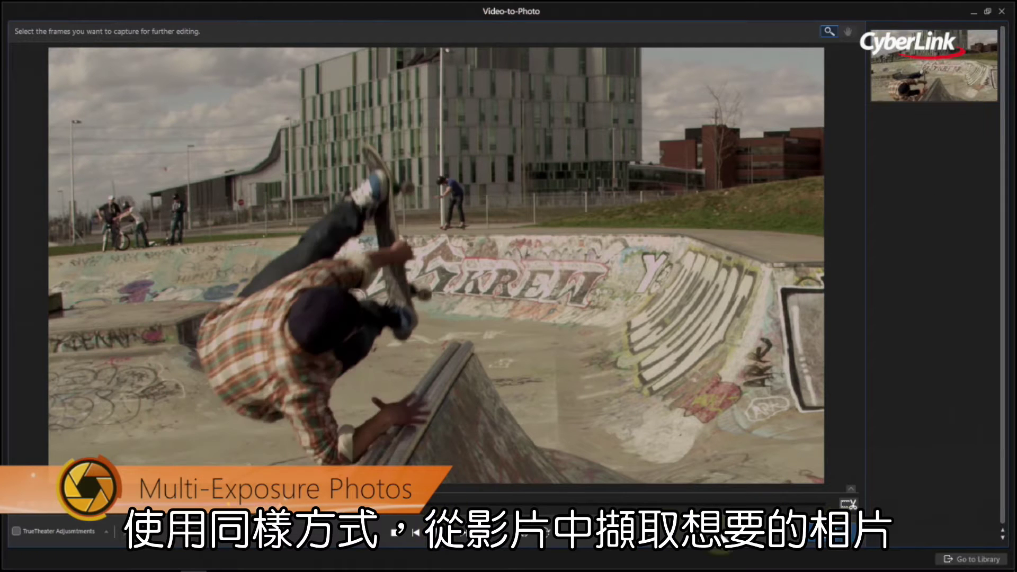
click(832, 533)
click(439, 533)
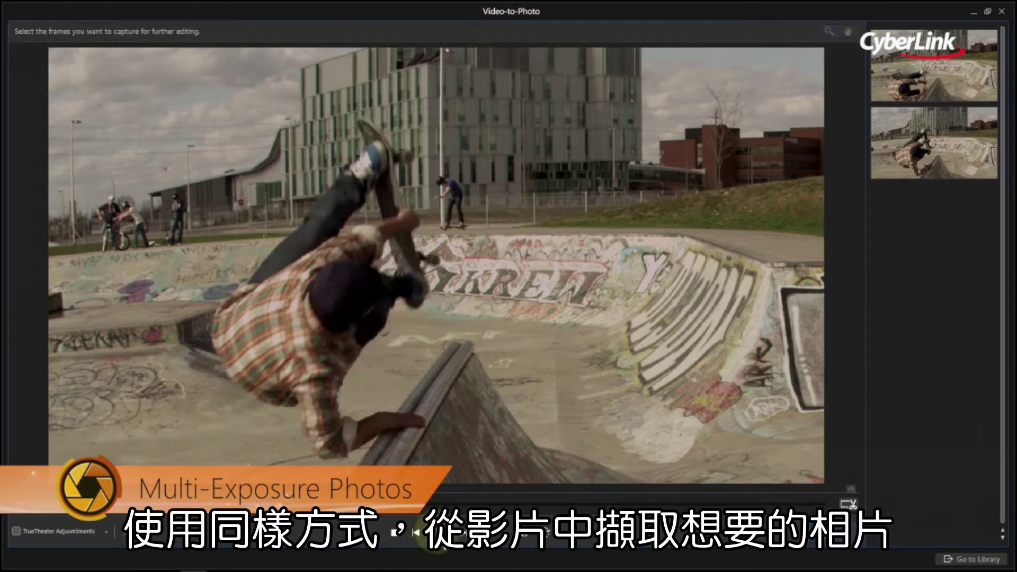
click(840, 536)
click(438, 533)
click(832, 536)
click(438, 533)
click(829, 534)
click(437, 532)
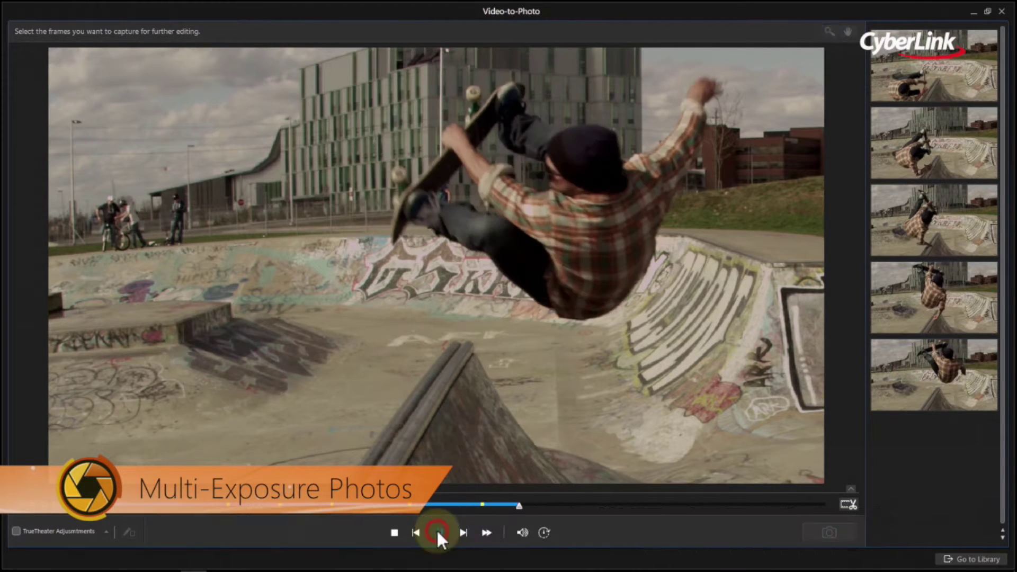
click(833, 534)
click(439, 533)
click(831, 533)
click(438, 533)
click(850, 534)
click(850, 532)
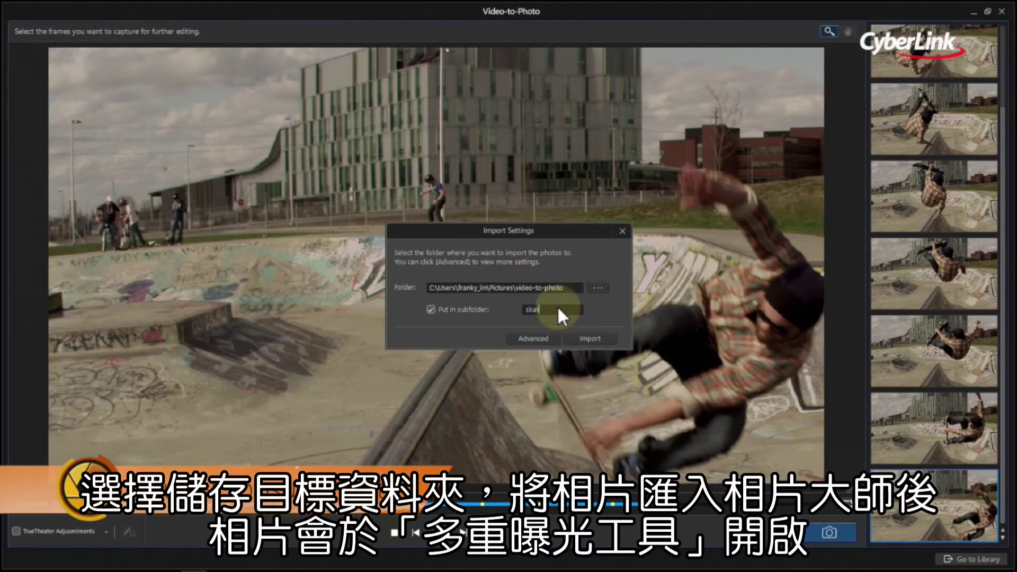
- Import the skateboard captures into their subfolder of video-to-photo and start the multi exposure with all eight photos
click(609, 338)
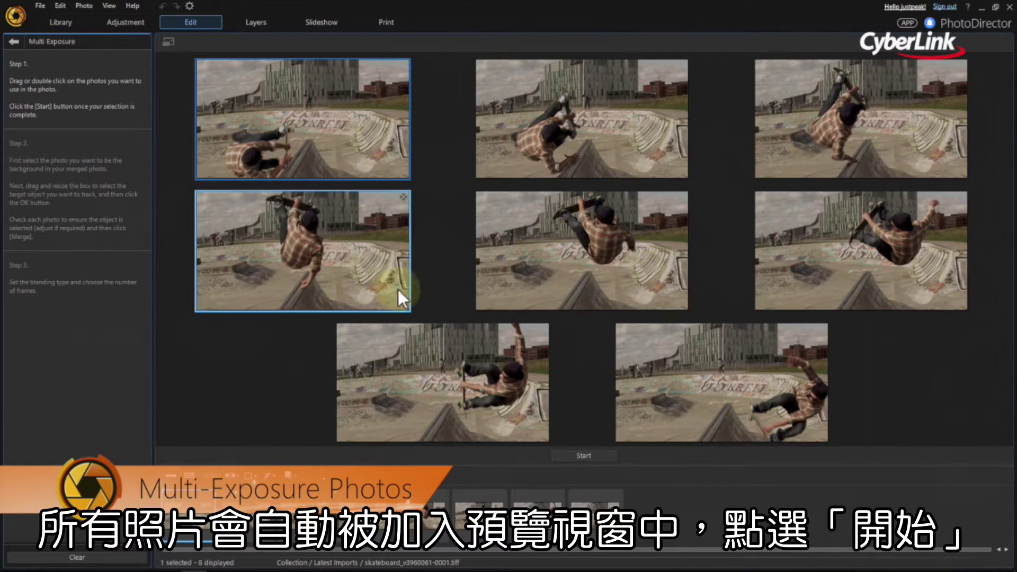
click(612, 457)
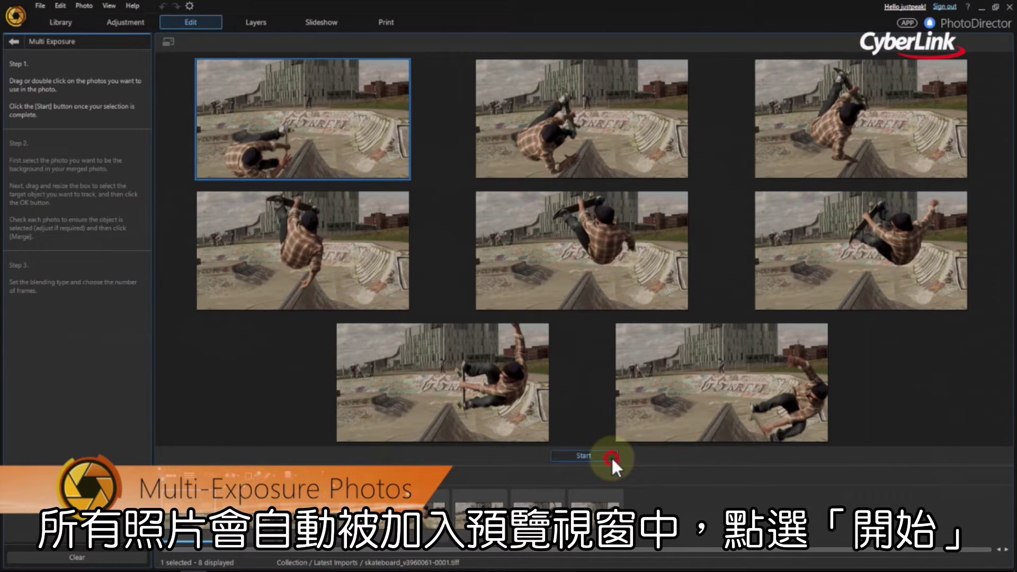
click(630, 332)
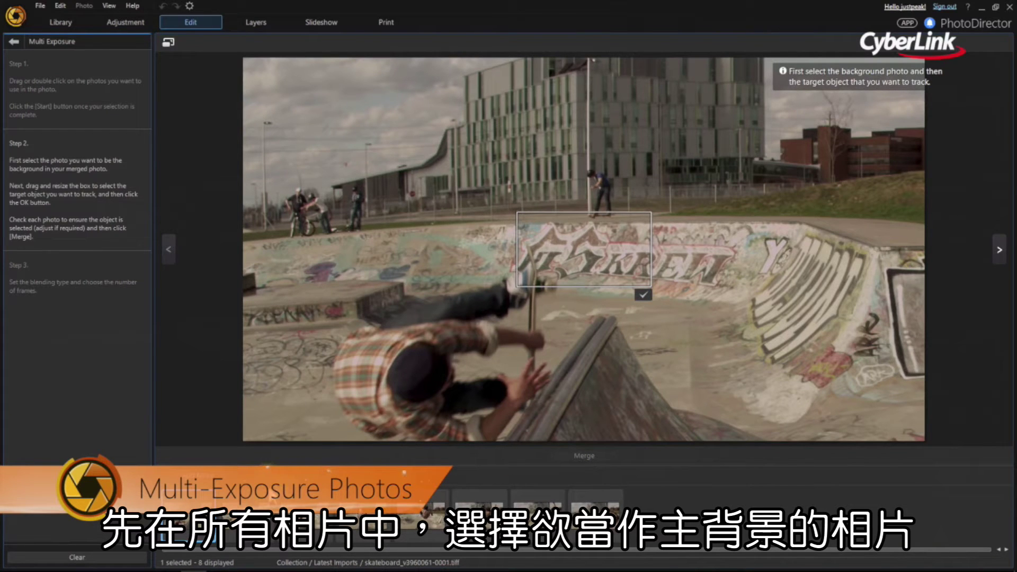
- Look through the skateboard photos to compare their backgrounds and the skateboarder's position in each
click(254, 524)
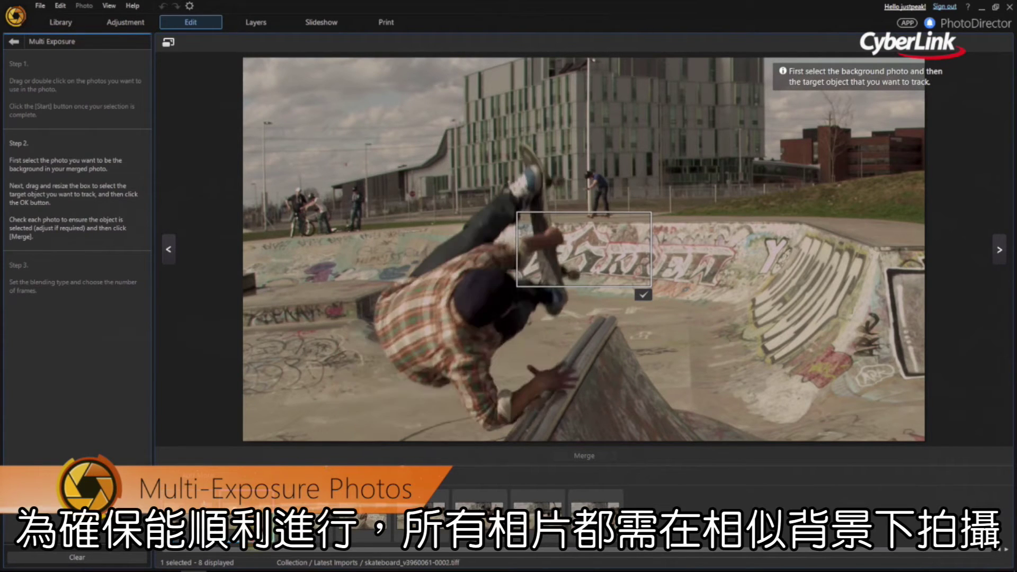
key(Right)
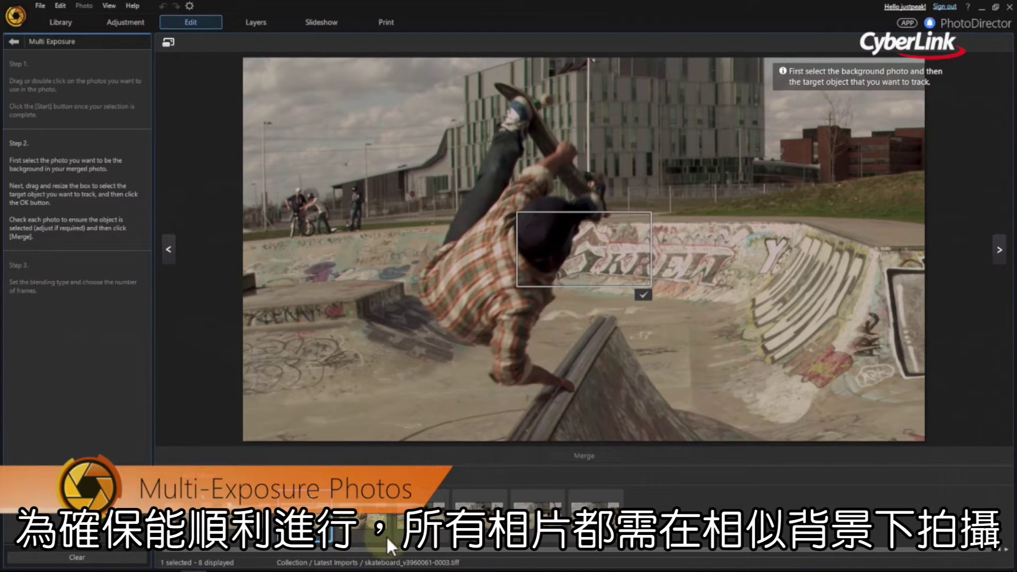
click(358, 524)
click(416, 525)
click(465, 525)
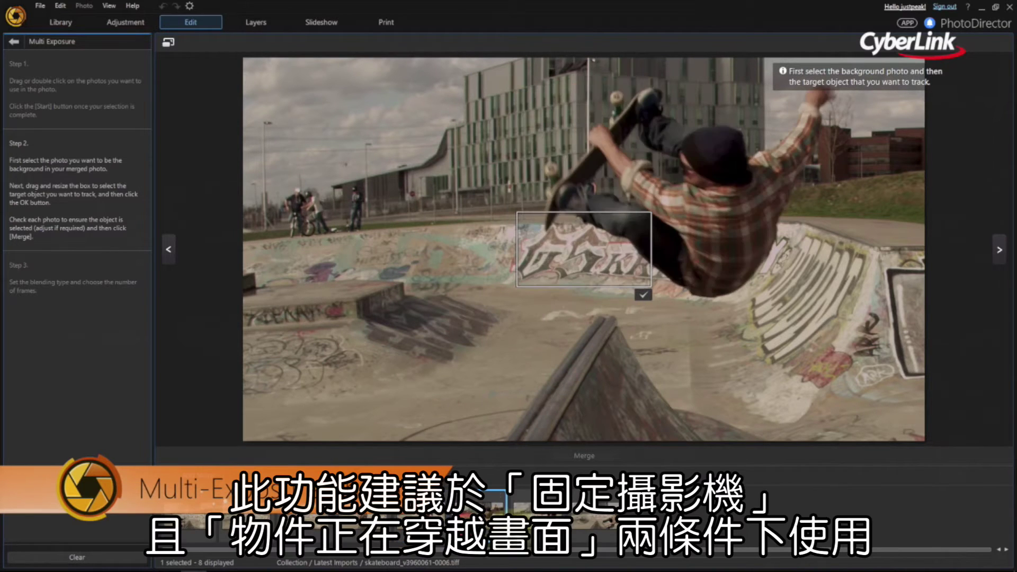
click(548, 523)
click(600, 529)
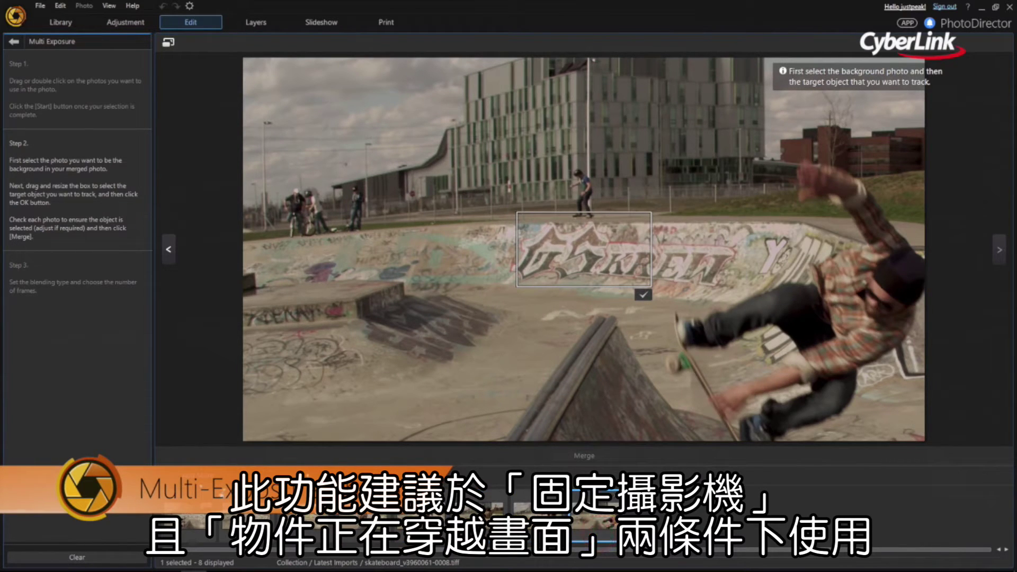
- Use the first skateboard photo as the background, fit the tracking box around the whole skateboarder, and detect him in all photos
click(191, 519)
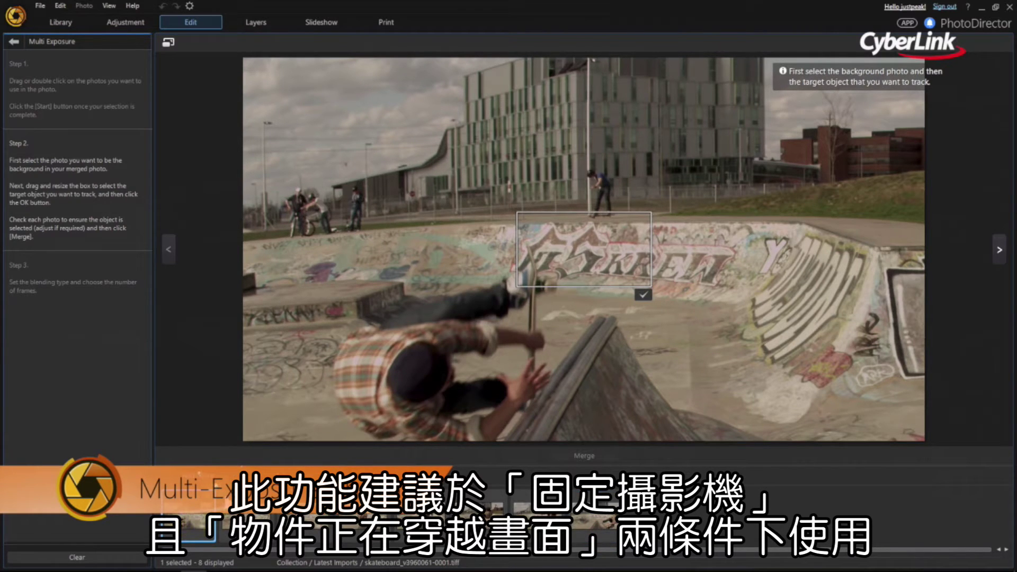
click(585, 270)
drag(585, 270, 404, 341)
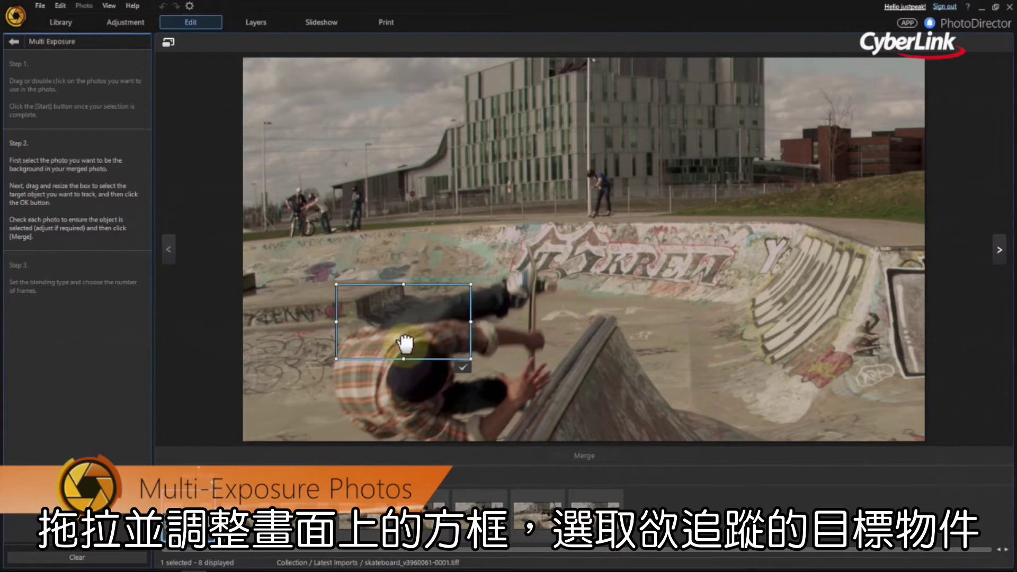
drag(459, 361, 551, 438)
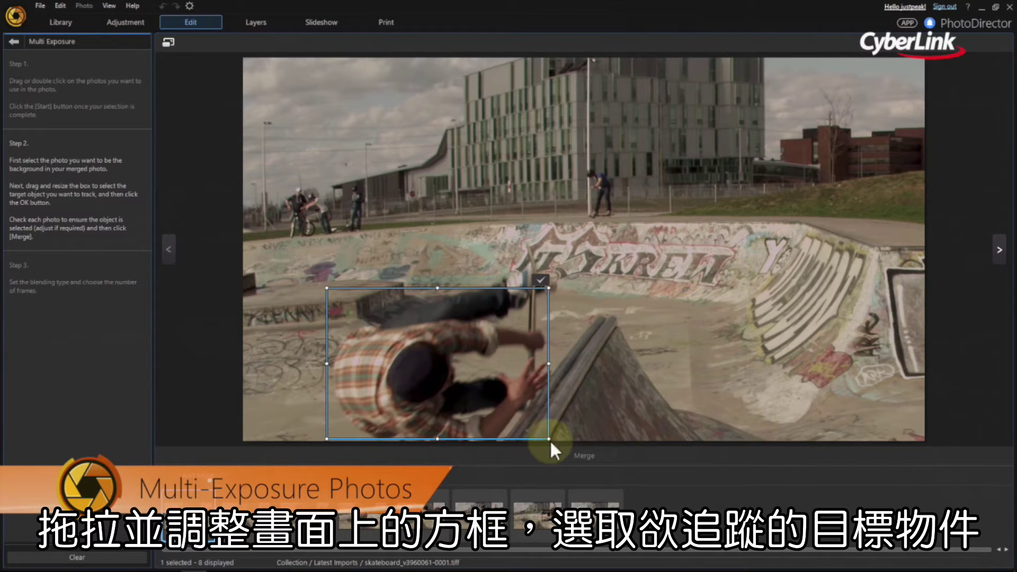
drag(543, 286, 588, 260)
drag(511, 318, 494, 317)
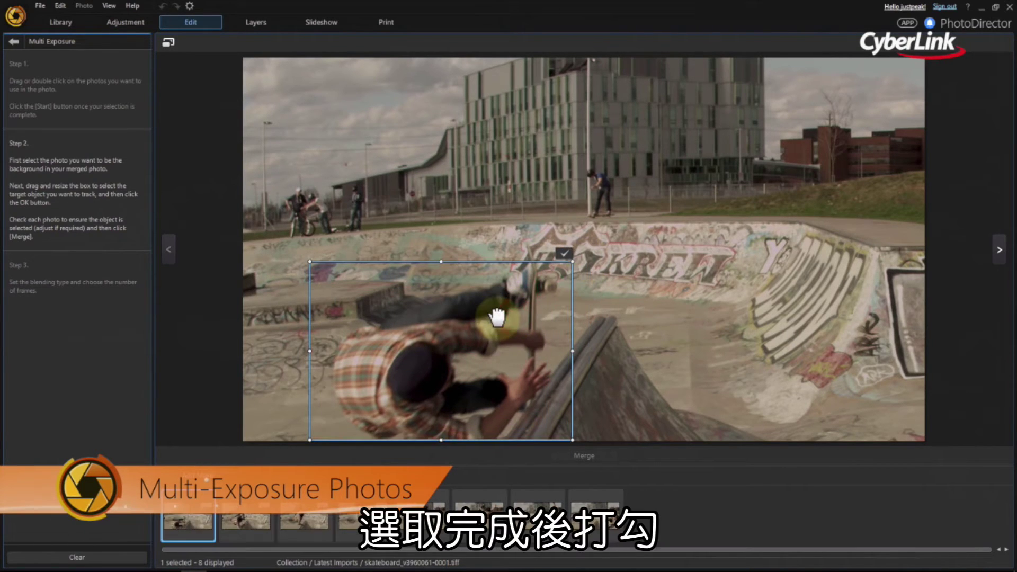
click(569, 254)
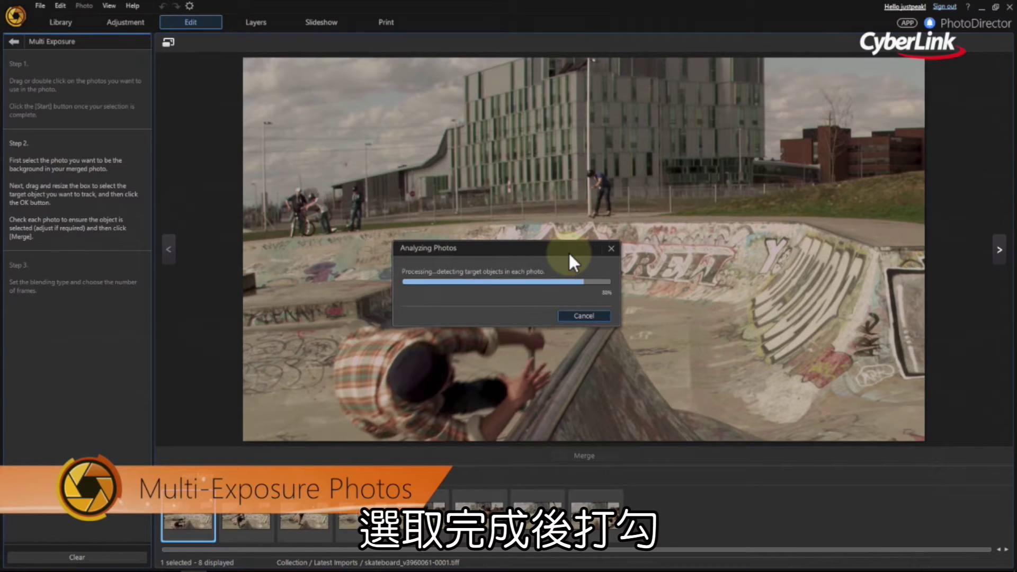
click(626, 330)
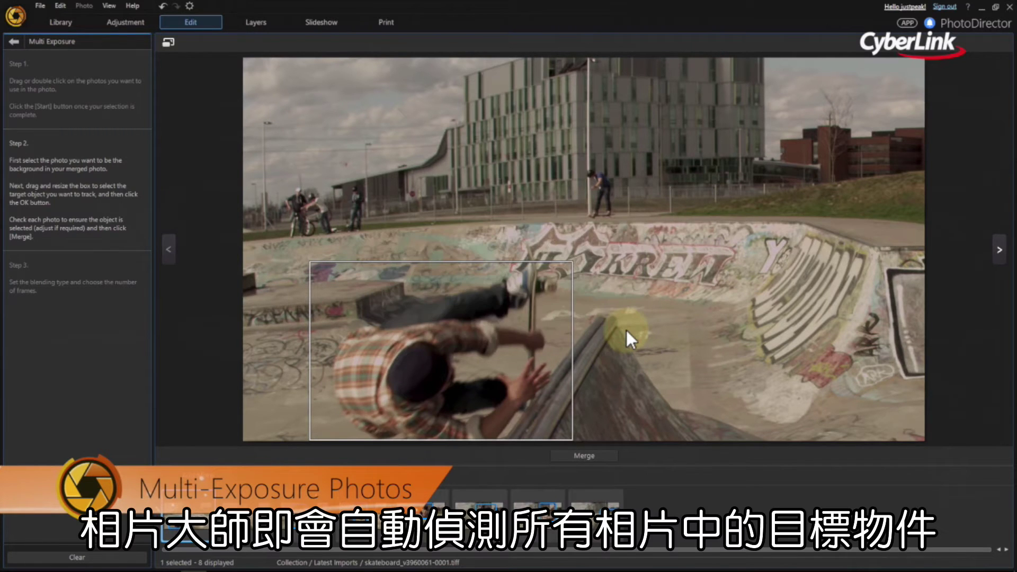
- Check the tracking box around the skateboarder in the remaining photos and merge them into the multi exposure
click(261, 534)
click(324, 541)
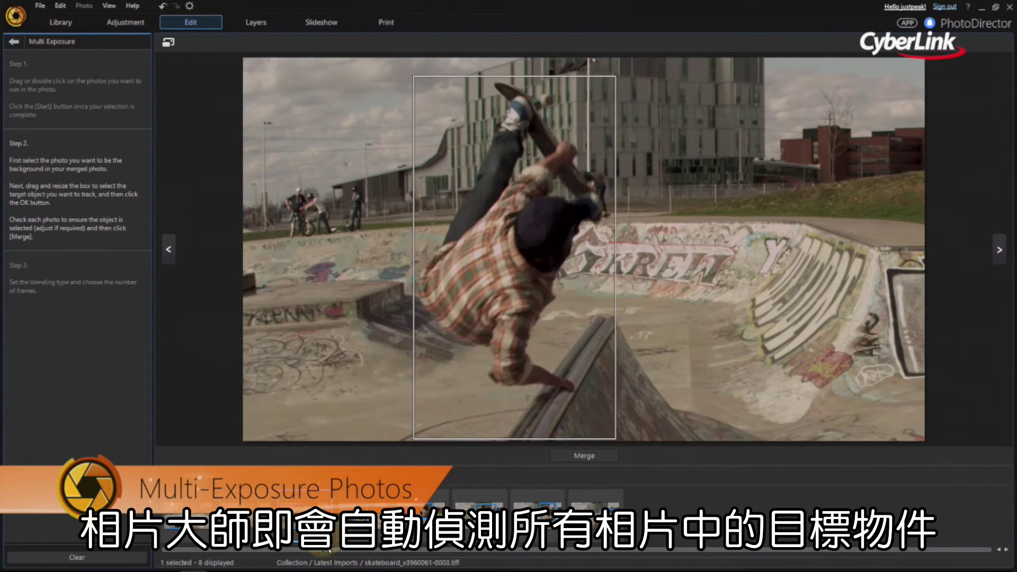
click(388, 550)
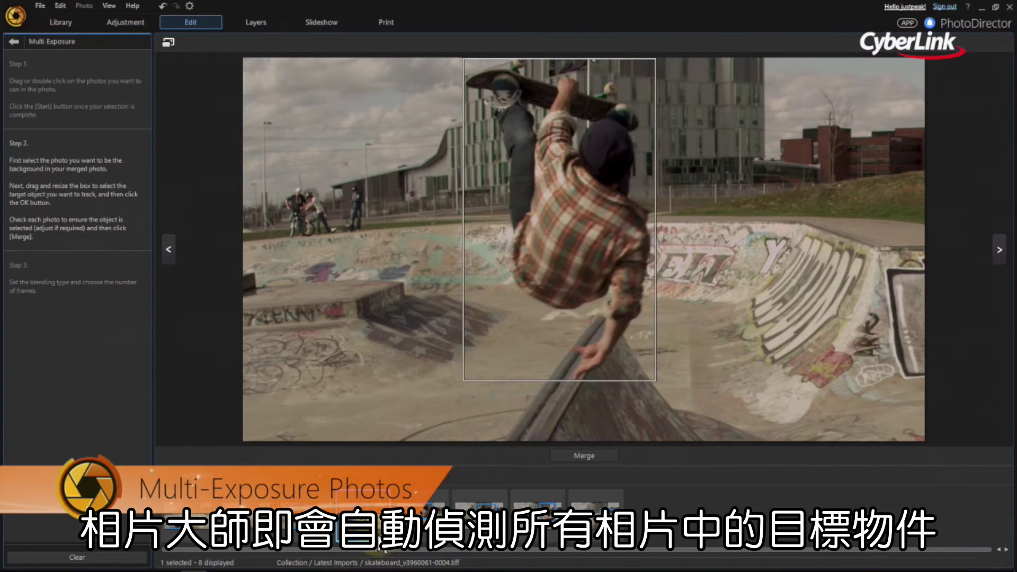
click(439, 547)
click(489, 529)
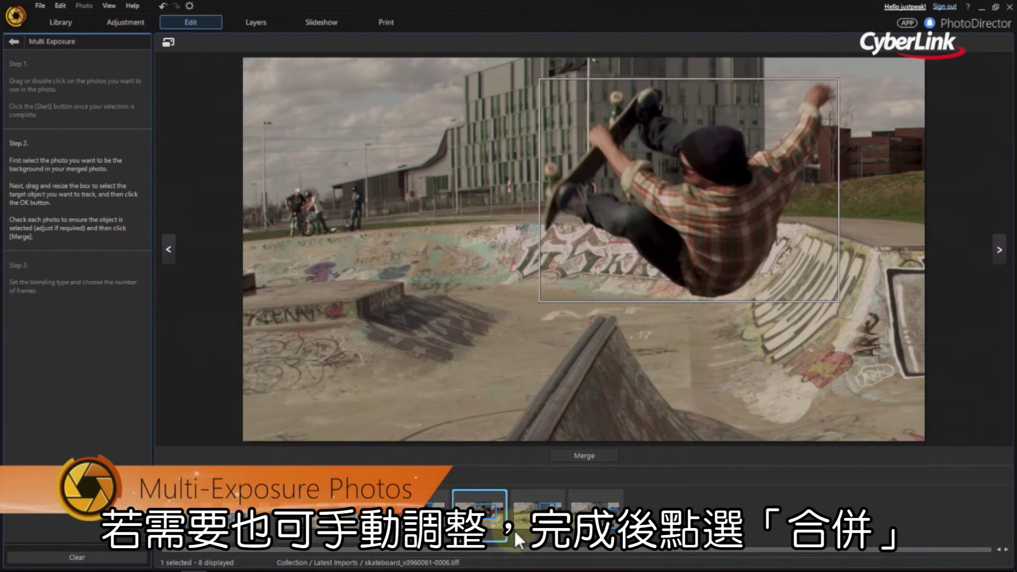
click(536, 521)
click(588, 535)
click(608, 456)
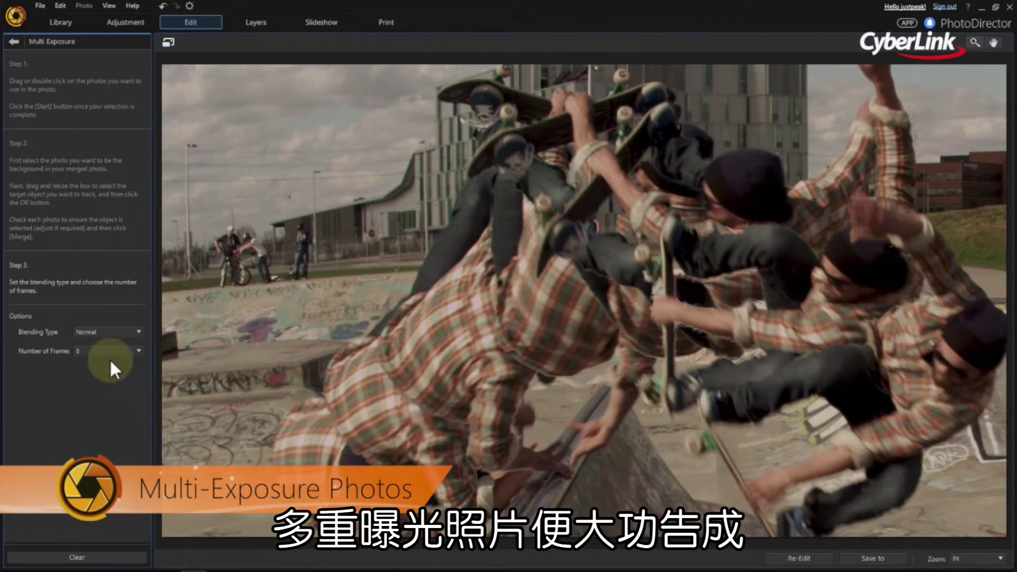
- Try several frame counts for the multi exposure, including 6, and set the number of frames to 5
click(123, 352)
click(117, 444)
click(132, 349)
click(128, 431)
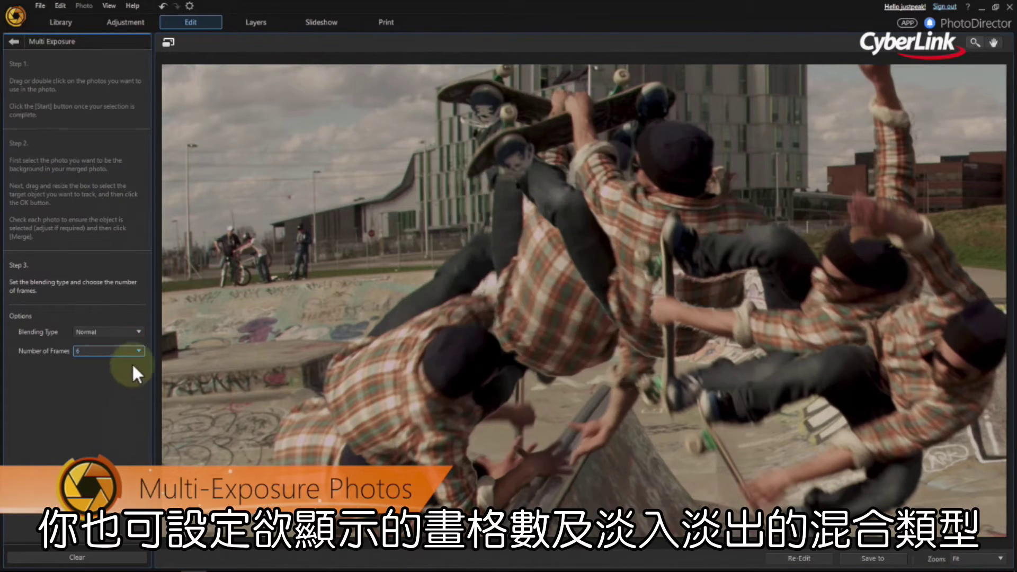
click(128, 351)
click(127, 413)
click(128, 351)
click(128, 398)
click(128, 351)
click(127, 411)
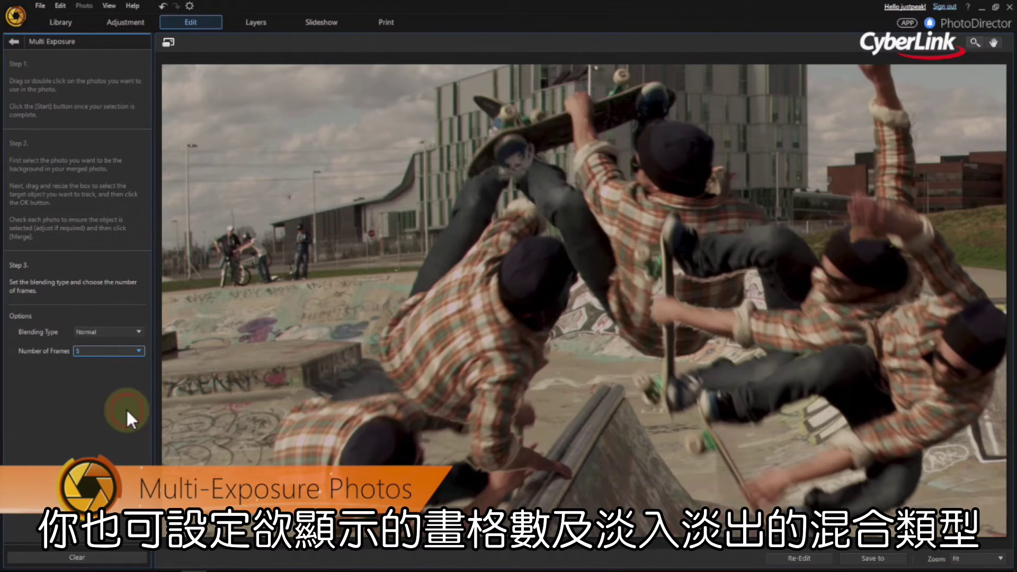
- Try the Fade In blending type on the multi exposure and change it to Fade Out
click(135, 331)
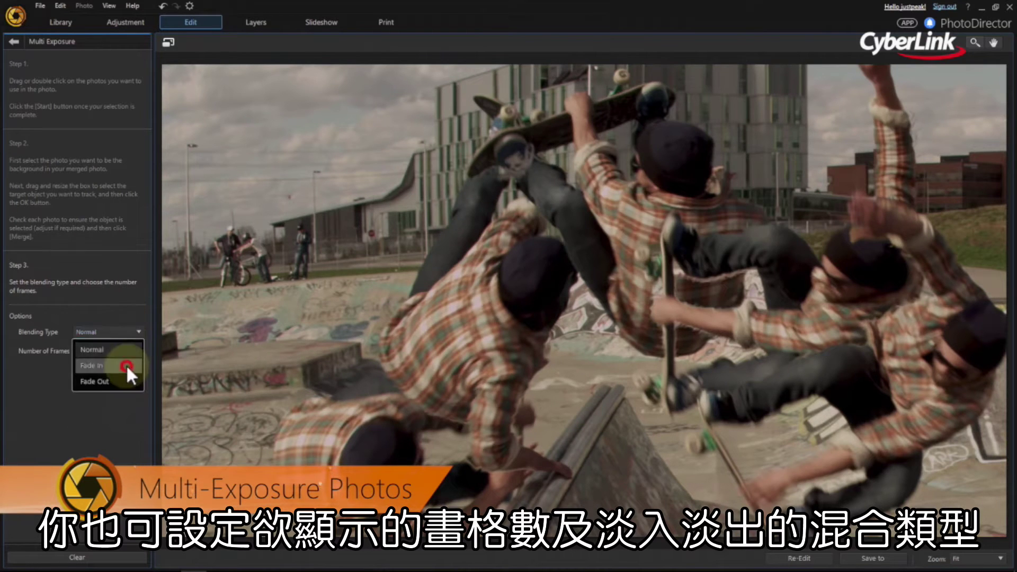
click(126, 364)
click(127, 334)
click(123, 376)
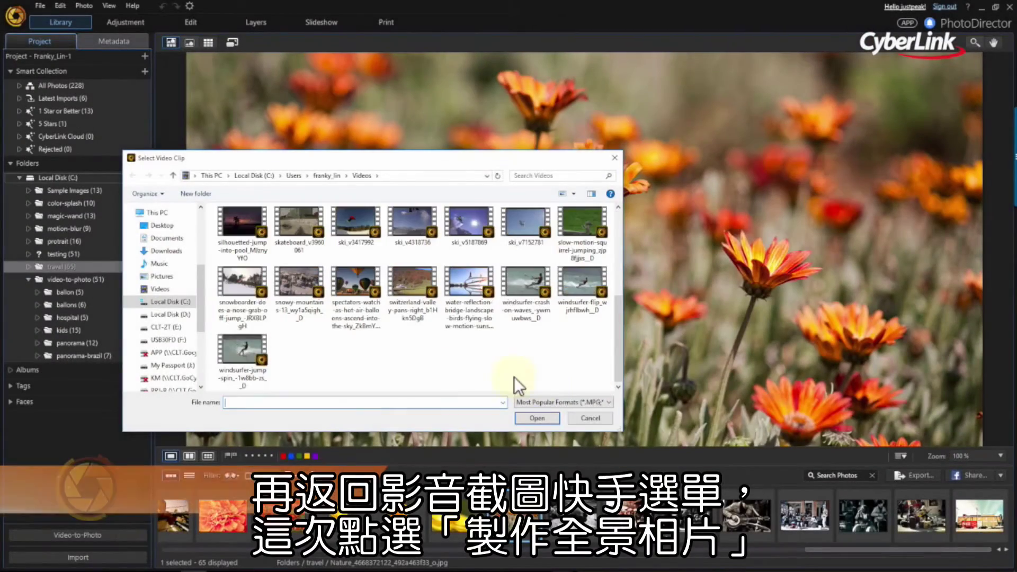
- Open the switzerland-valley-pans-right clip in Video-to-Photo to create a panorama photo
click(412, 291)
click(556, 418)
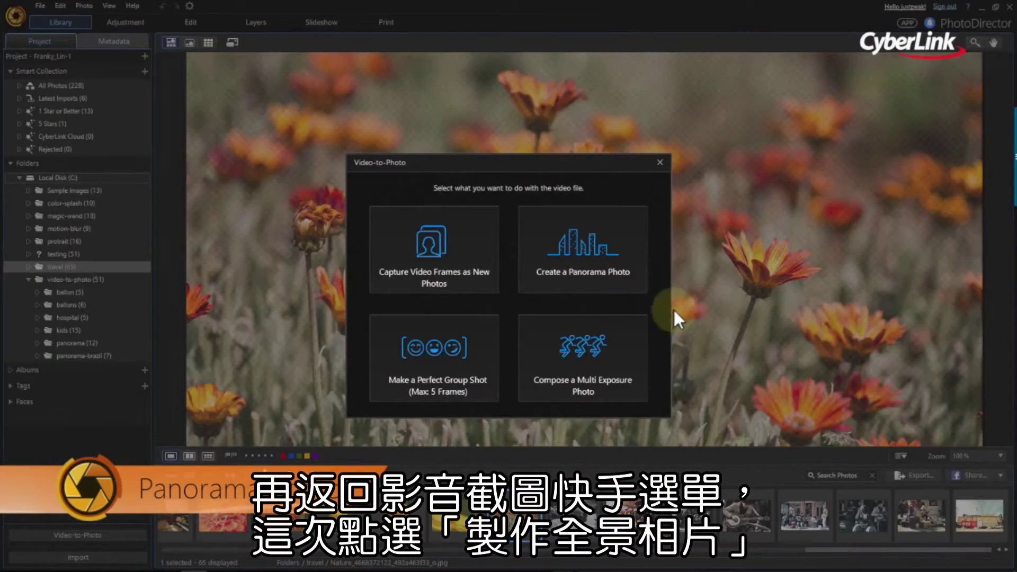
click(644, 284)
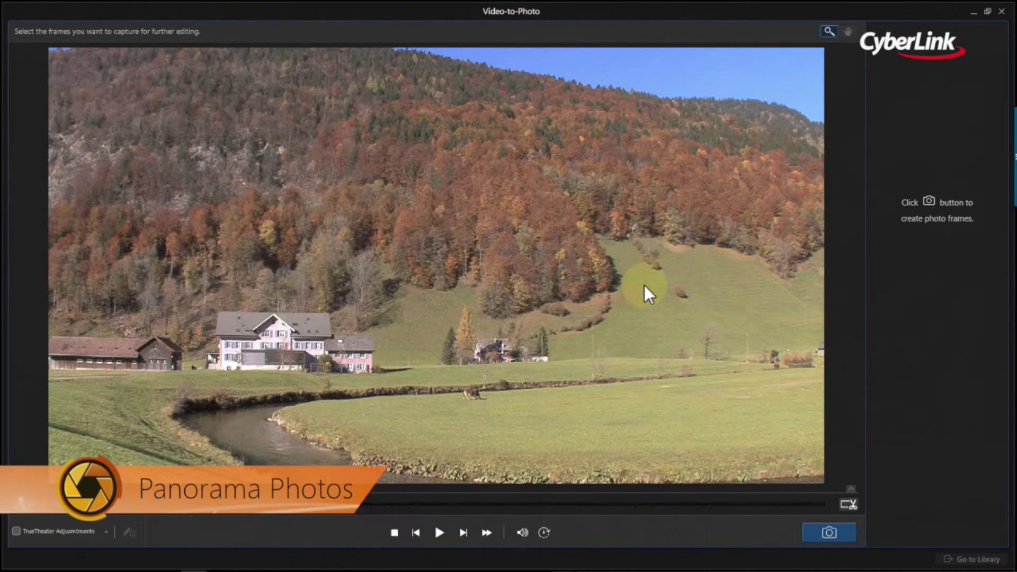
- Capture five overlapping frames along the valley pan and send them to the library for the panorama
click(829, 532)
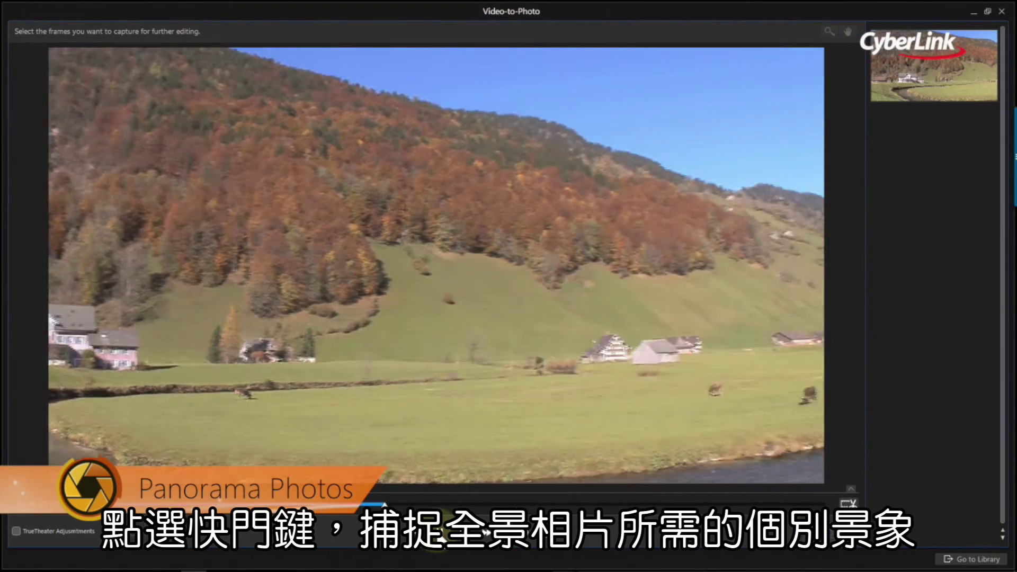
click(444, 536)
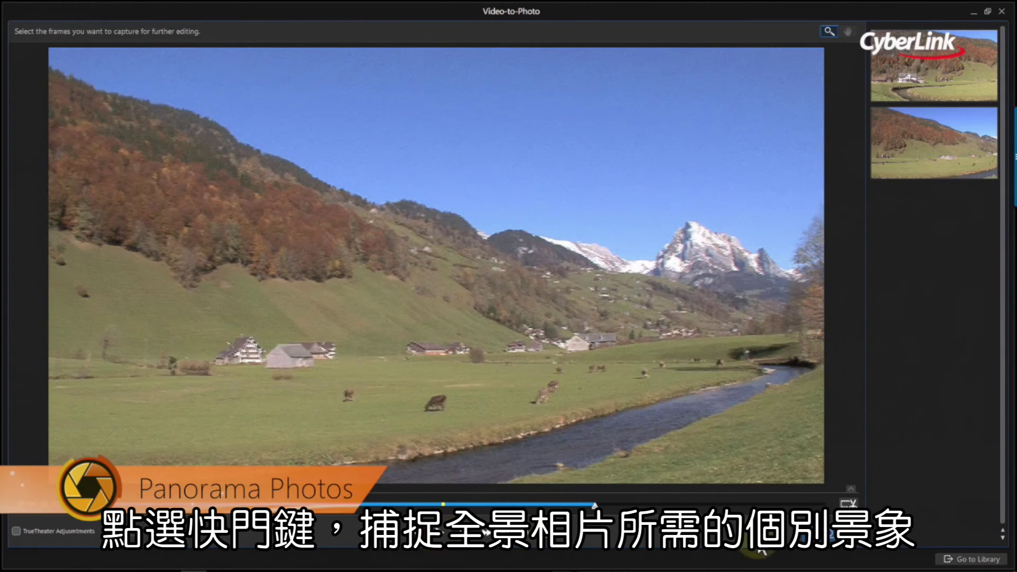
click(444, 536)
click(444, 536)
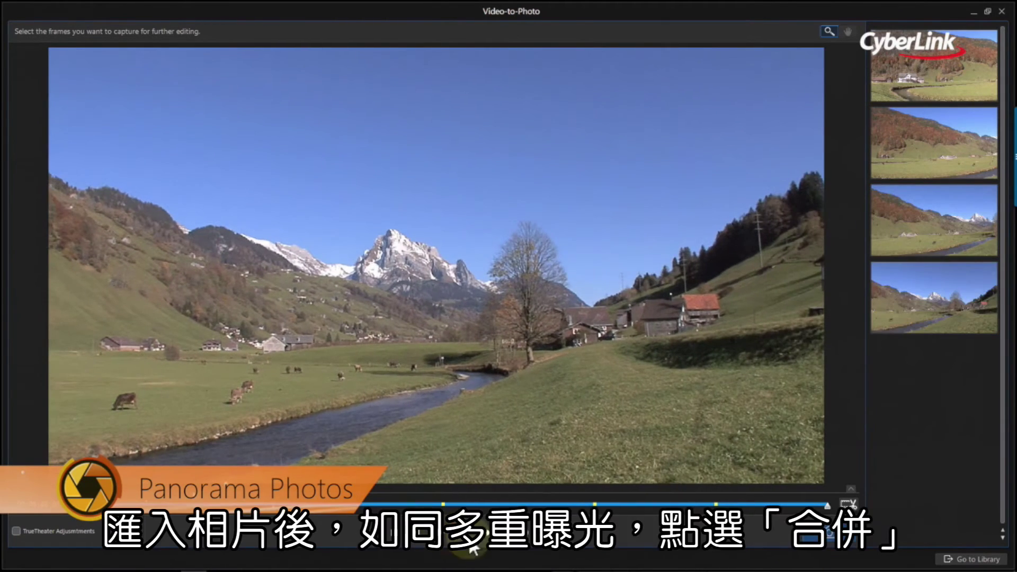
click(444, 536)
click(971, 559)
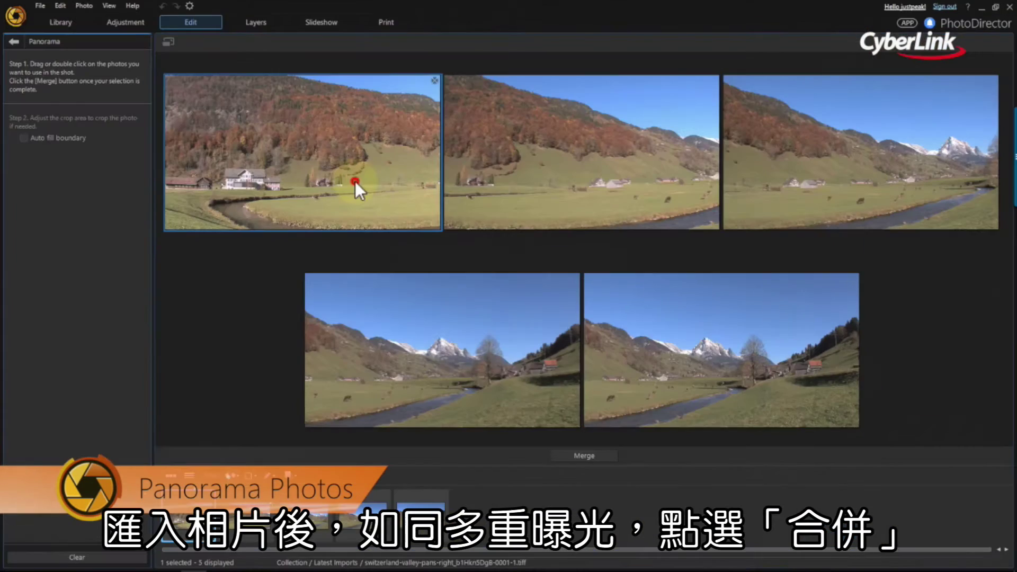
- Merge the five valley photos into a panorama and tighten the crop area inside its uneven edges
click(608, 456)
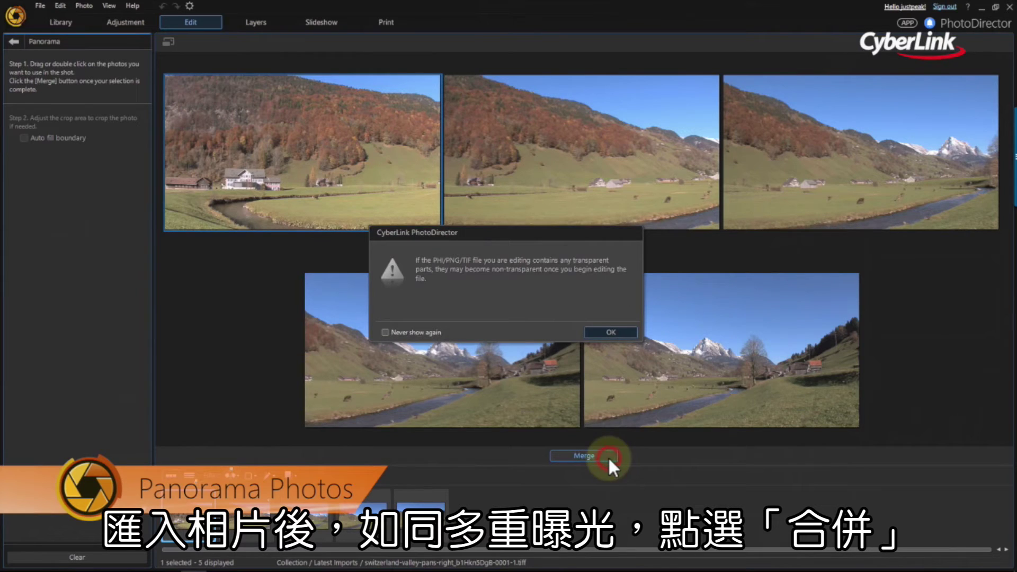
click(630, 331)
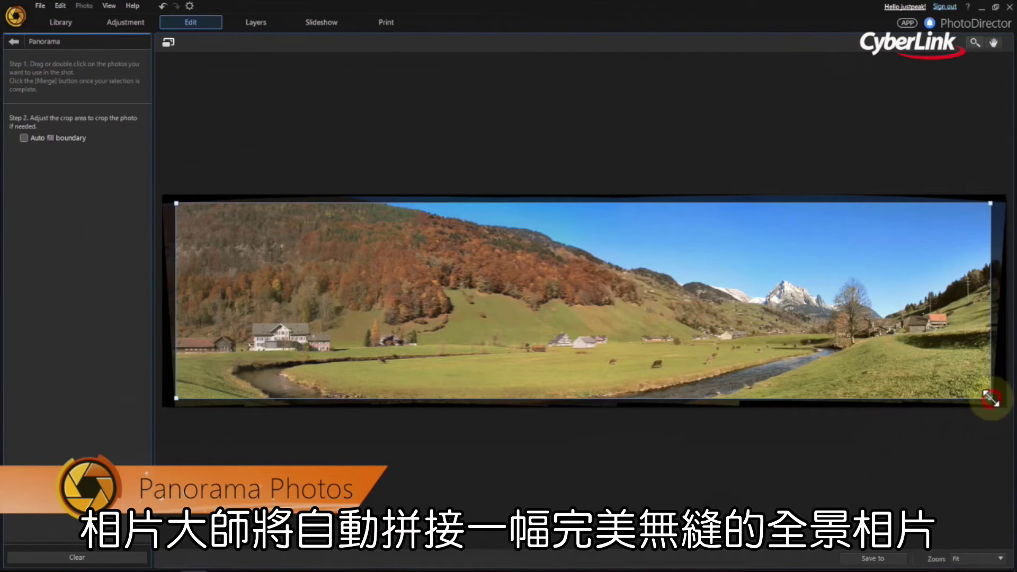
drag(995, 400, 992, 396)
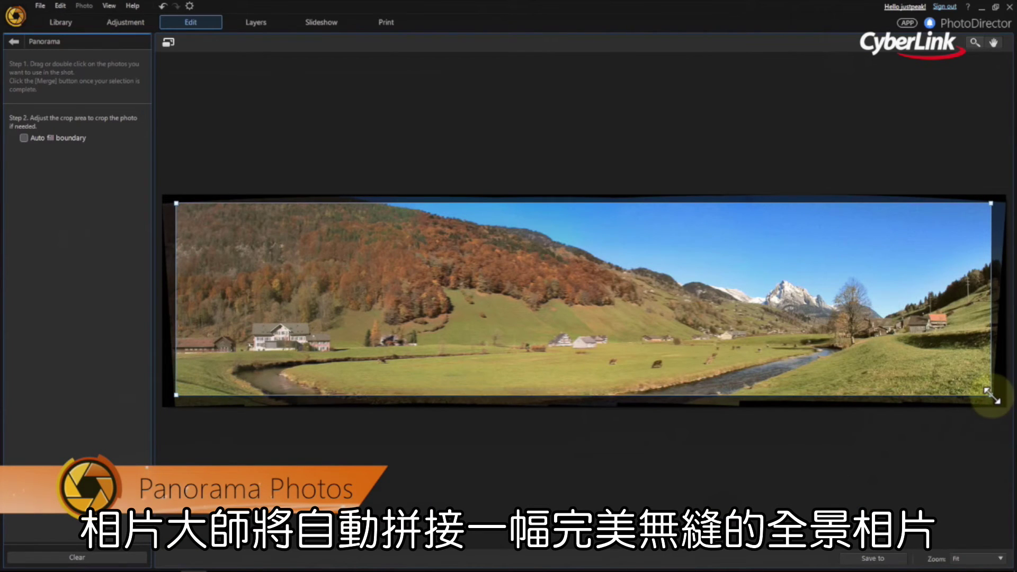
drag(175, 204, 179, 212)
drag(179, 395, 179, 389)
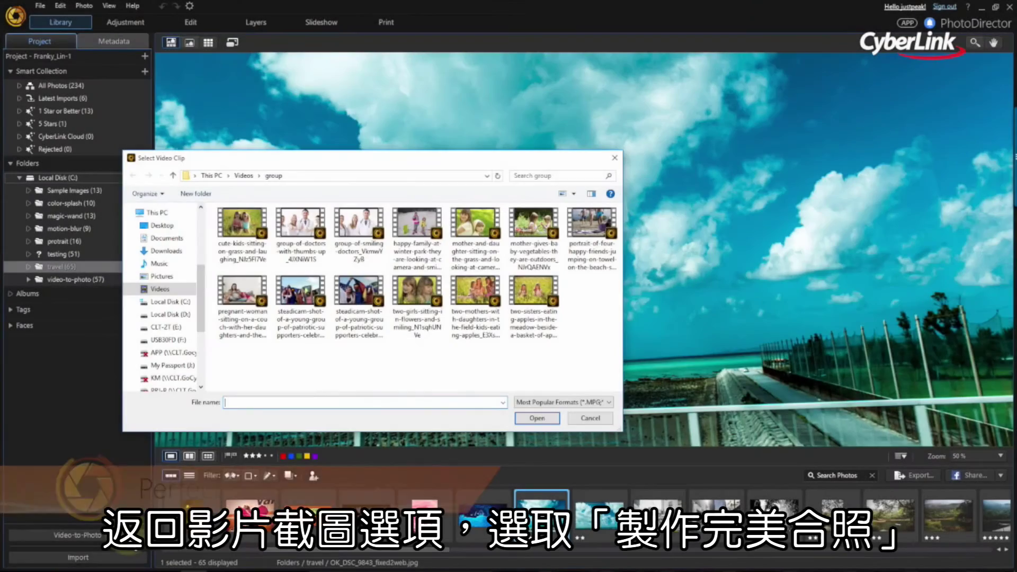
- Open the mother-gives-baby-vegetables clip from the group folder in Video-to-Photo to make a perfect group shot
click(551, 264)
click(552, 422)
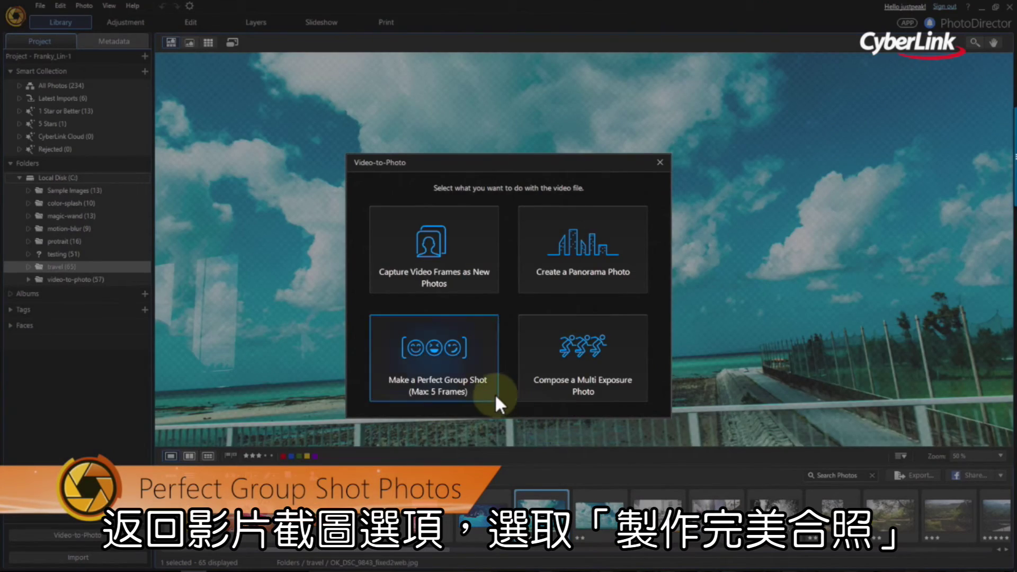
click(495, 393)
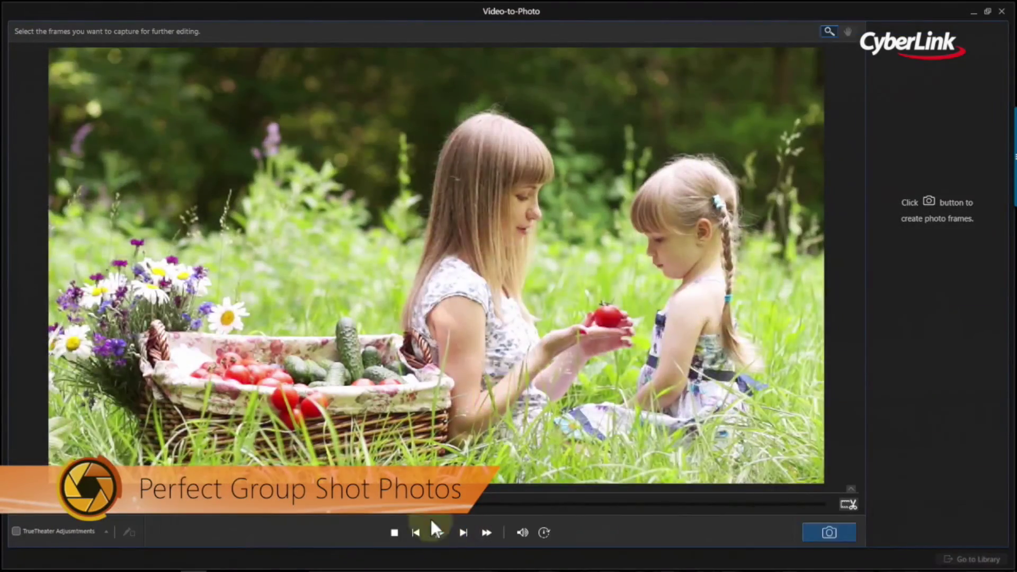
- Capture five frames of the mother and daughter at different moments of the clip
click(431, 528)
click(439, 532)
click(829, 532)
drag(563, 506, 717, 505)
click(829, 532)
drag(717, 505, 755, 505)
click(829, 532)
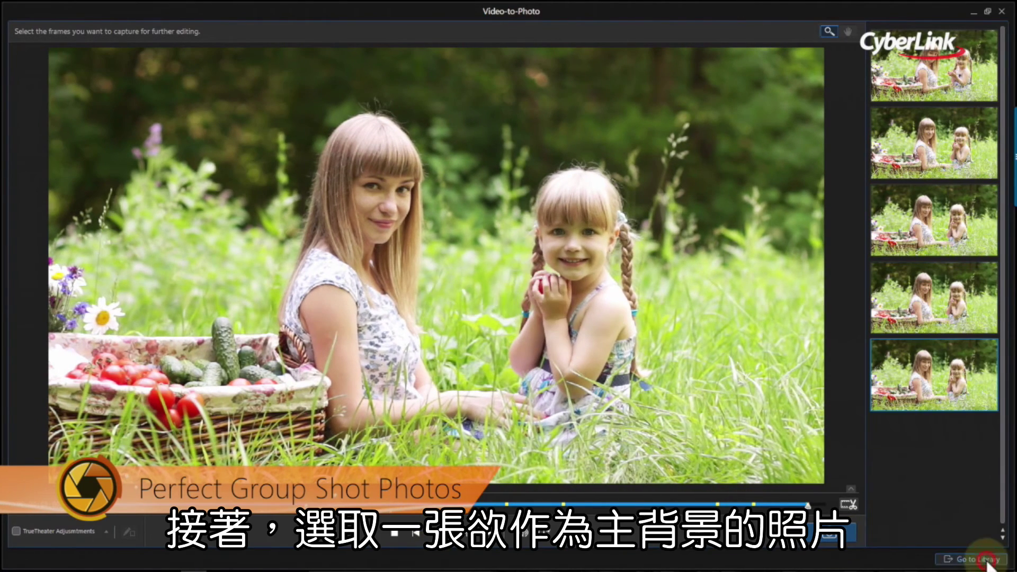
- Import the mother and daughter captures into a subfolder named group
click(971, 558)
double_click(573, 309)
text(group)
click(580, 341)
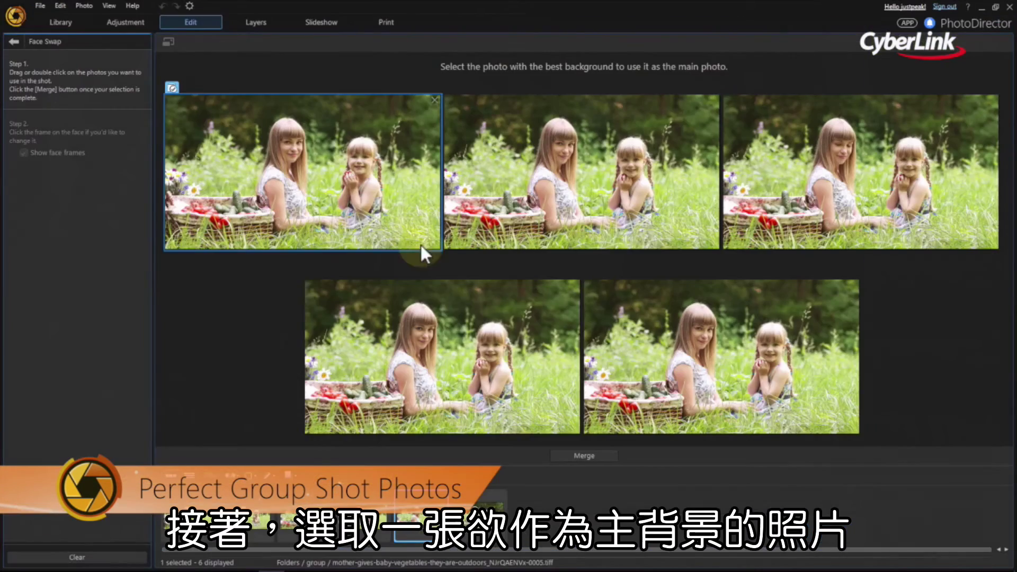
- Compare the backgrounds by selecting different captures, choose the third as the main photo, and merge them for Face Swap
click(570, 235)
click(726, 348)
click(885, 233)
click(604, 454)
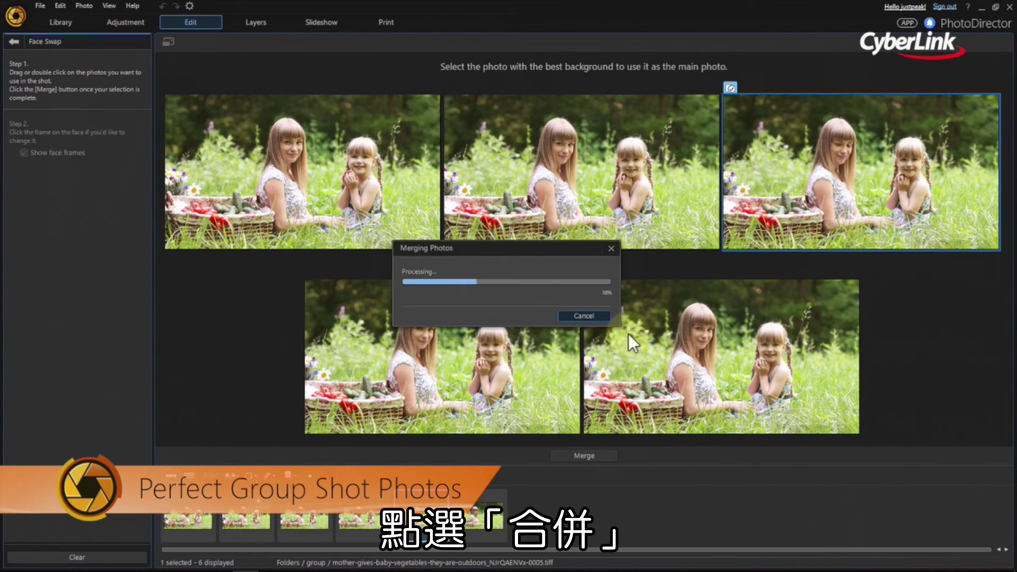
- Replace the girl's face with the third candidate shown and pick a replacement face for the woman
click(754, 289)
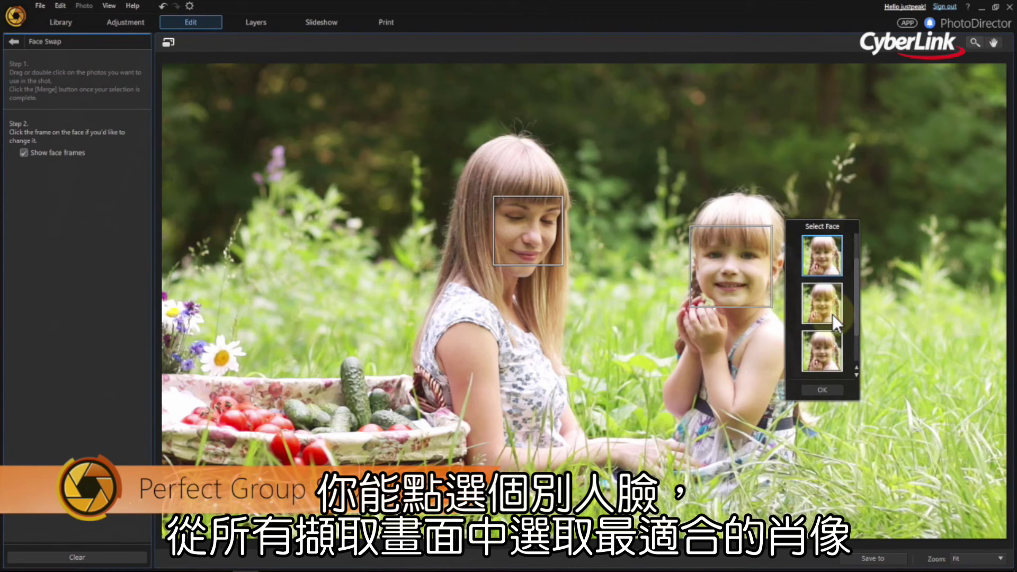
click(831, 353)
click(834, 387)
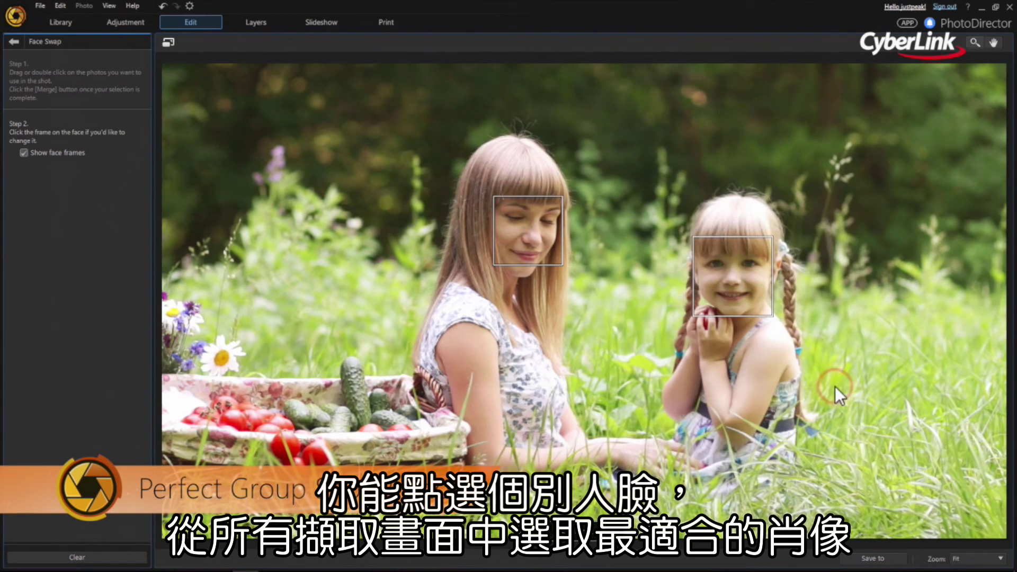
click(551, 252)
click(619, 239)
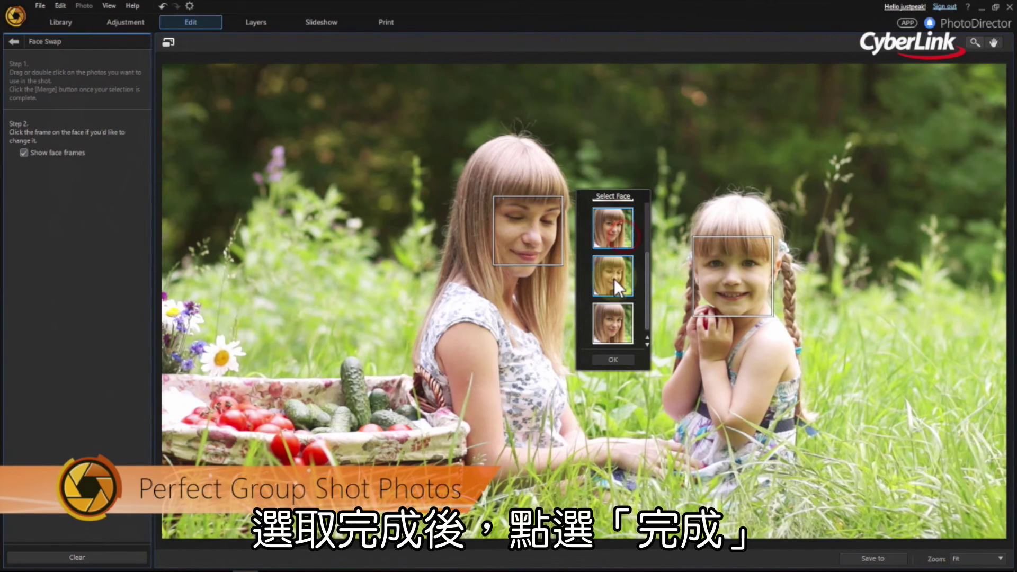